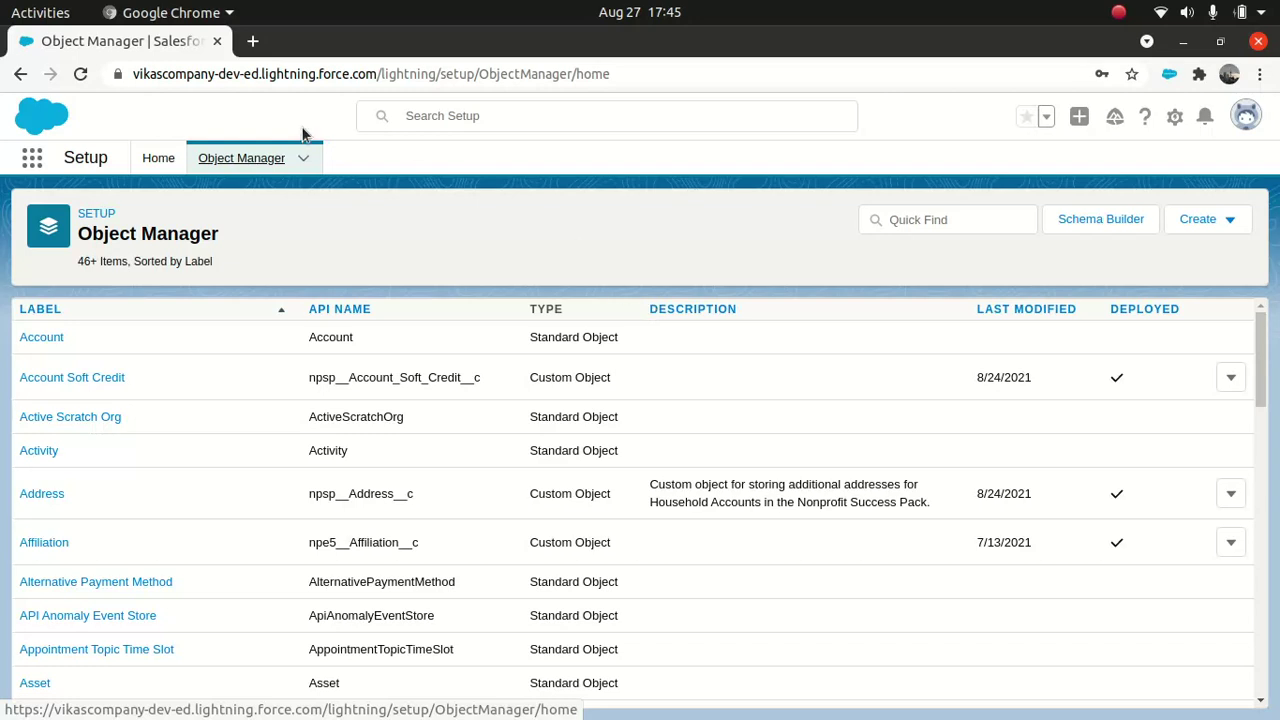
From Setup Home, search Quick Find for 'flow' and open the Flows list
click(96, 214)
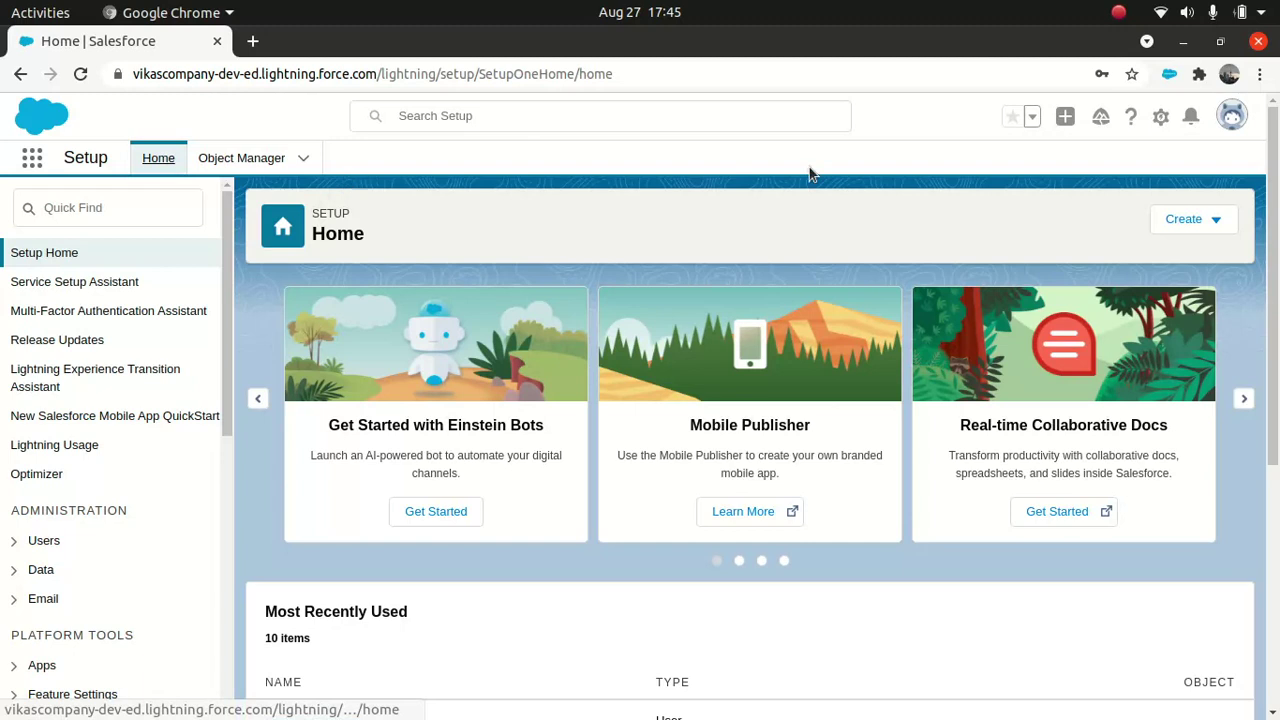
click(1161, 117)
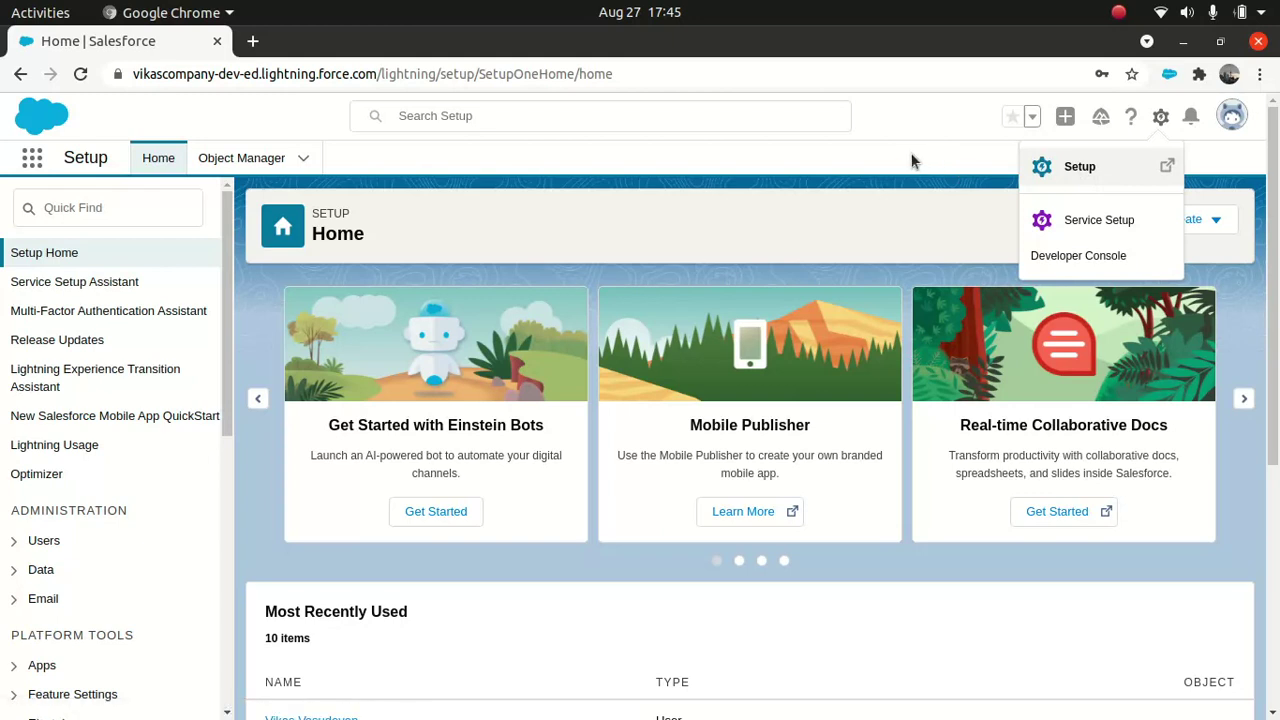
click(432, 157)
click(143, 208)
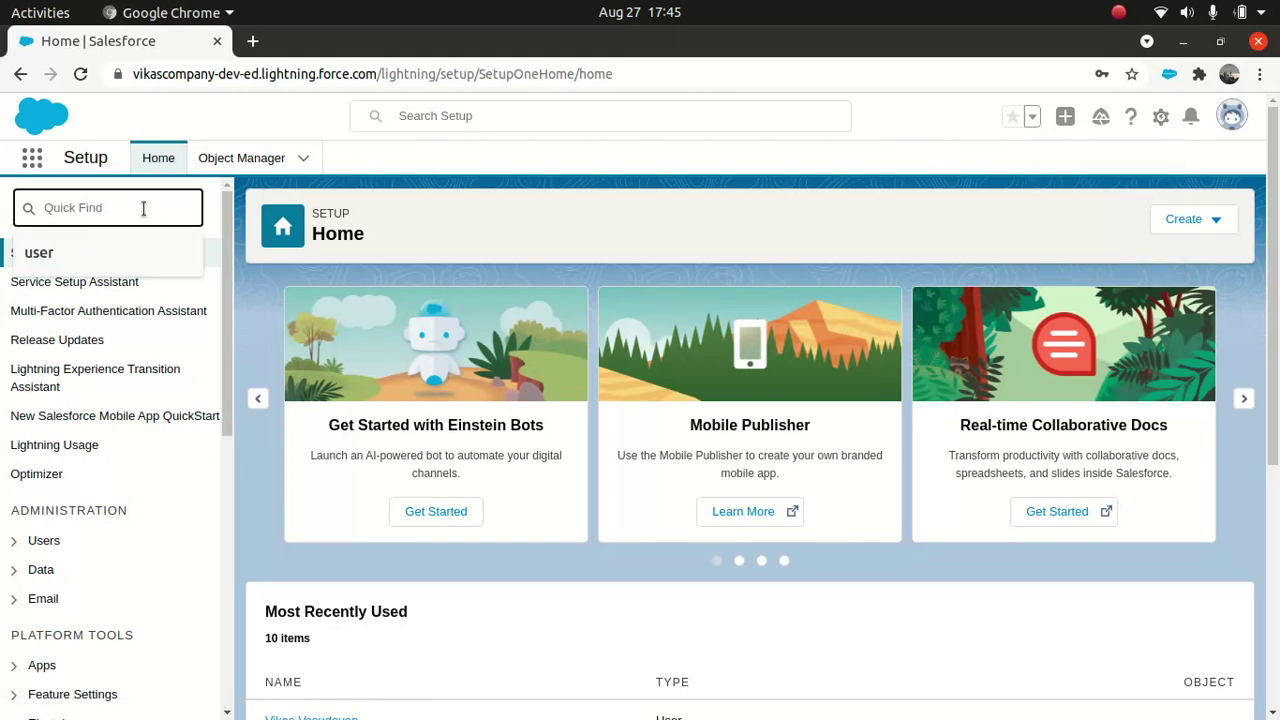
text(flow)
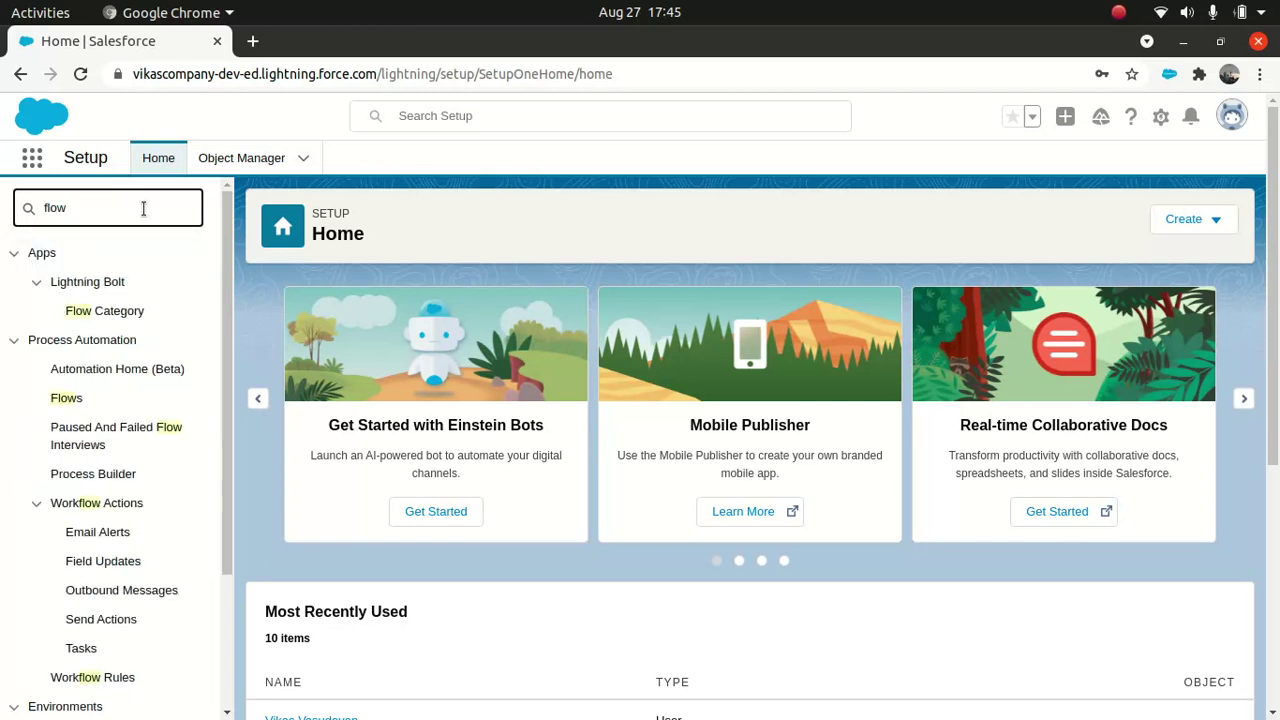
click(79, 400)
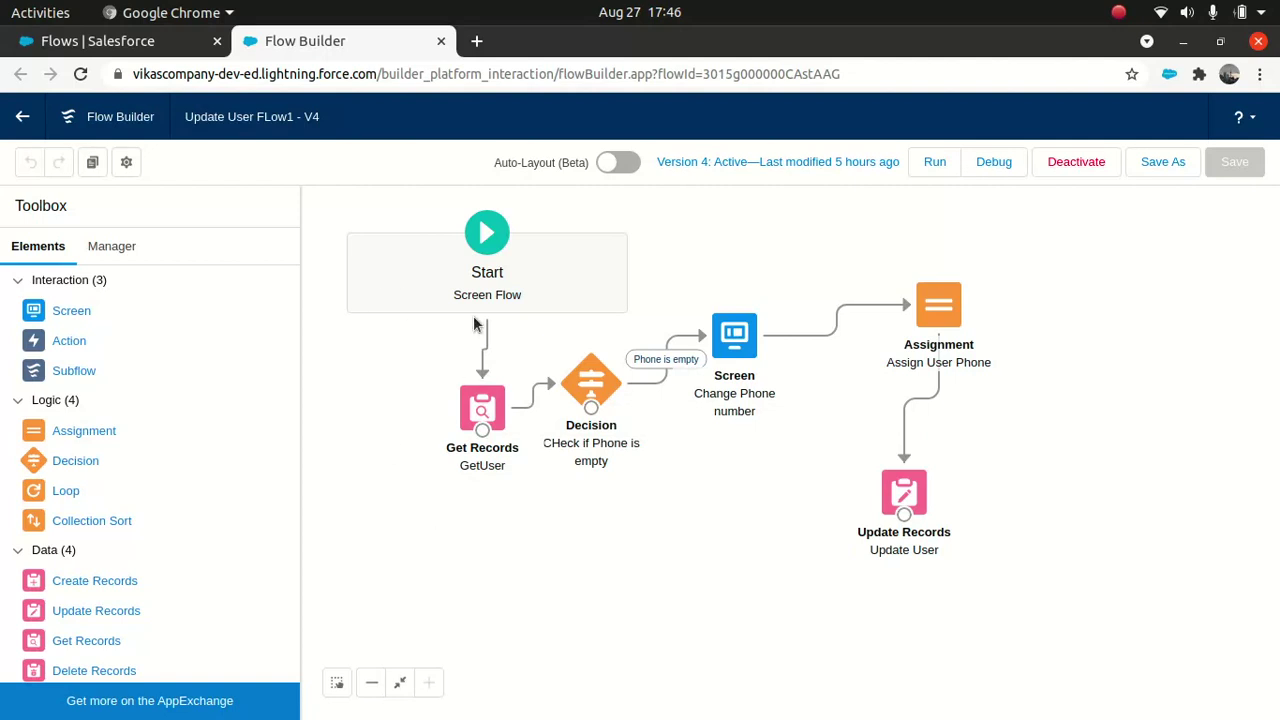
double_click(477, 406)
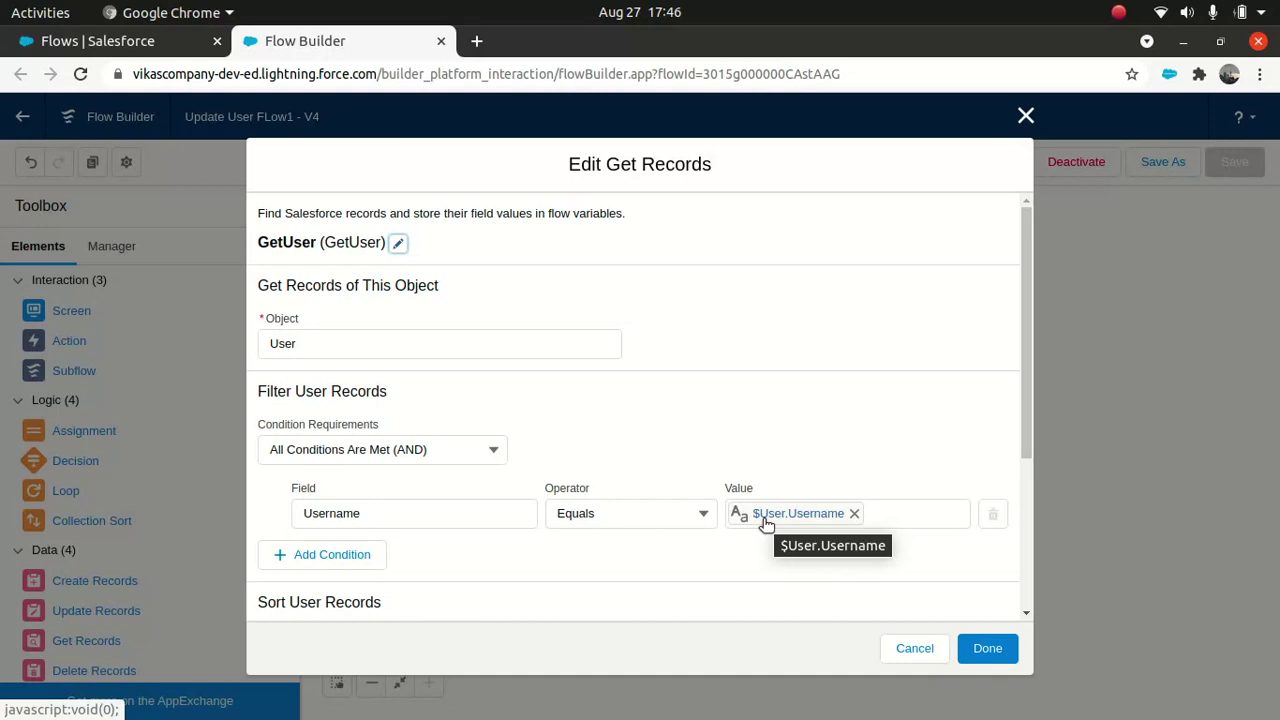
click(1024, 118)
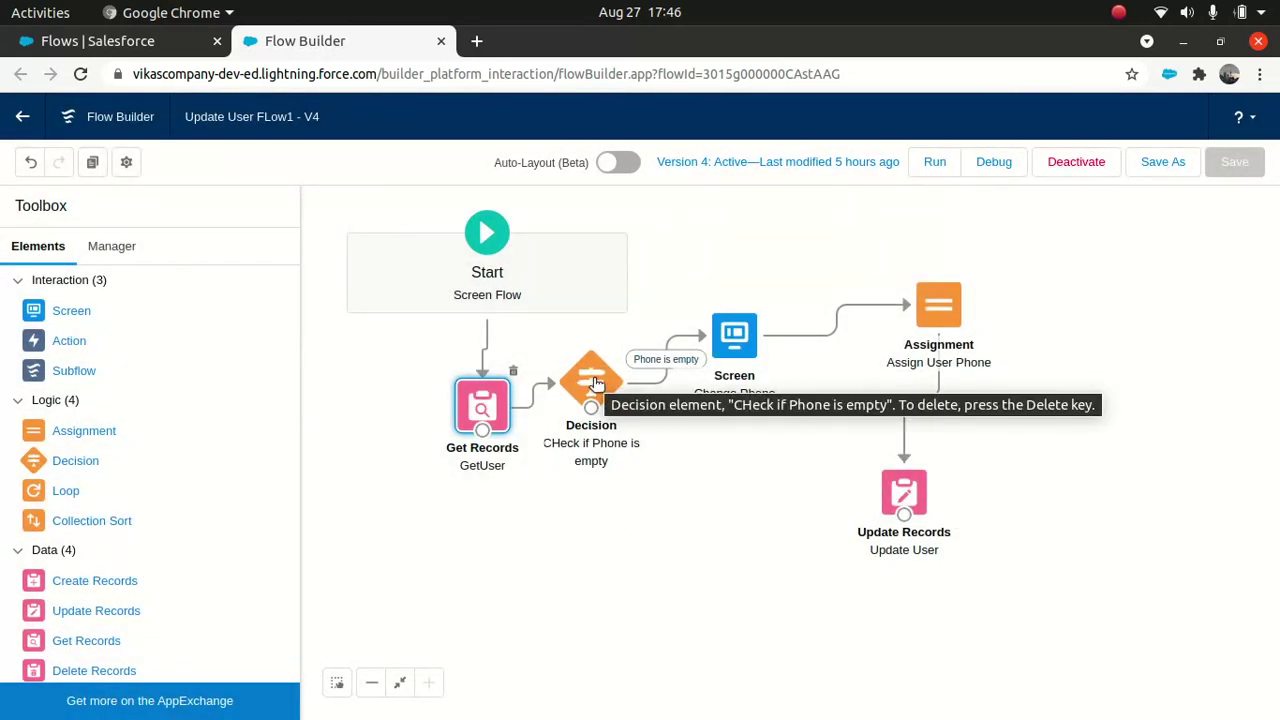
double_click(594, 380)
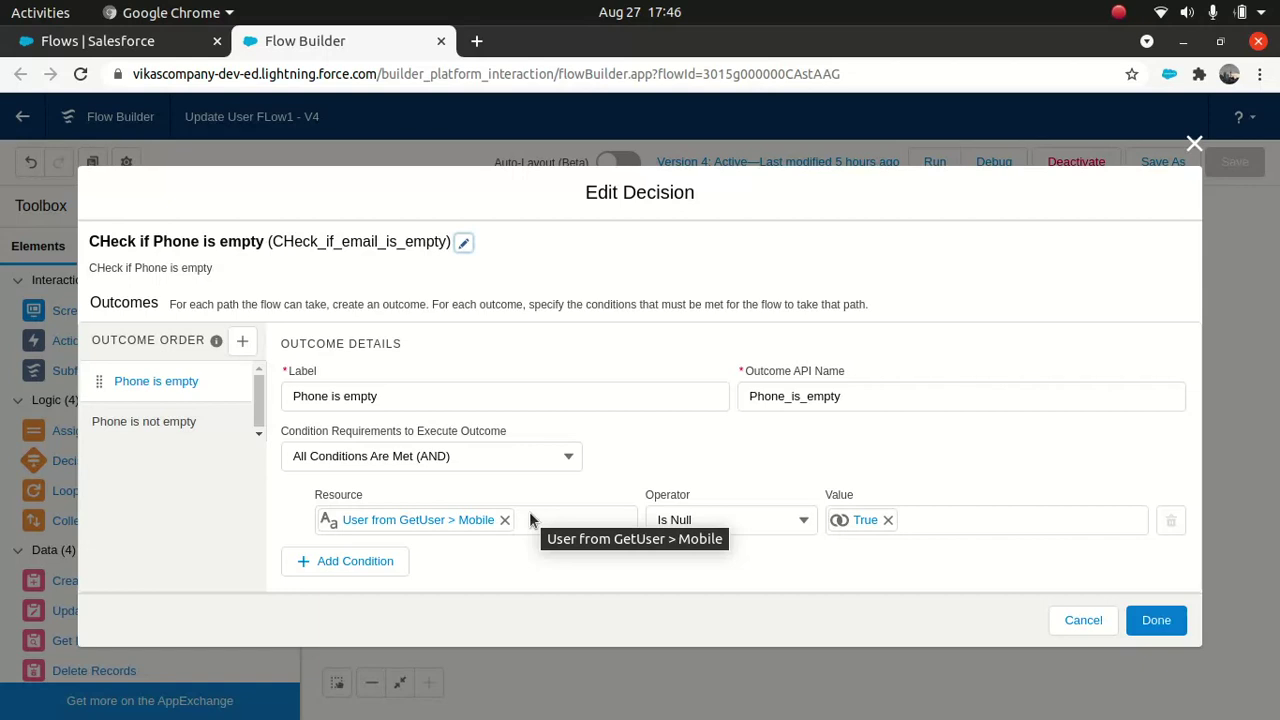
click(1194, 144)
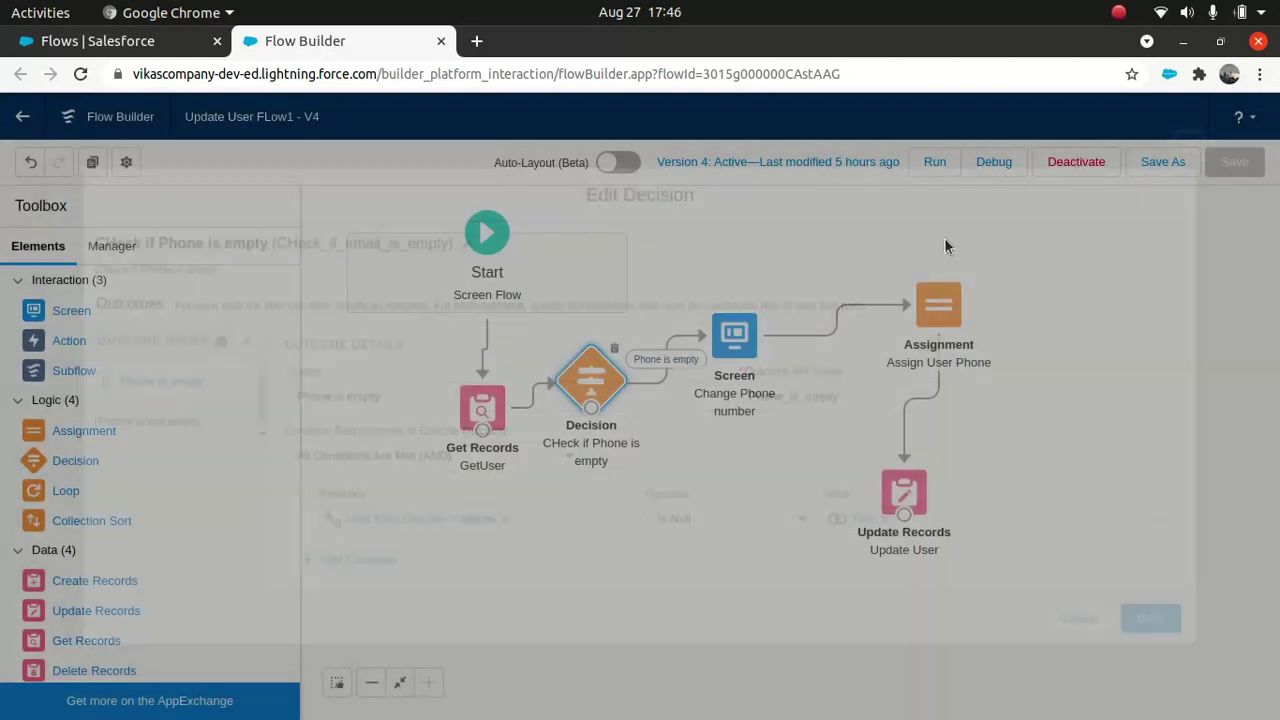
double_click(734, 336)
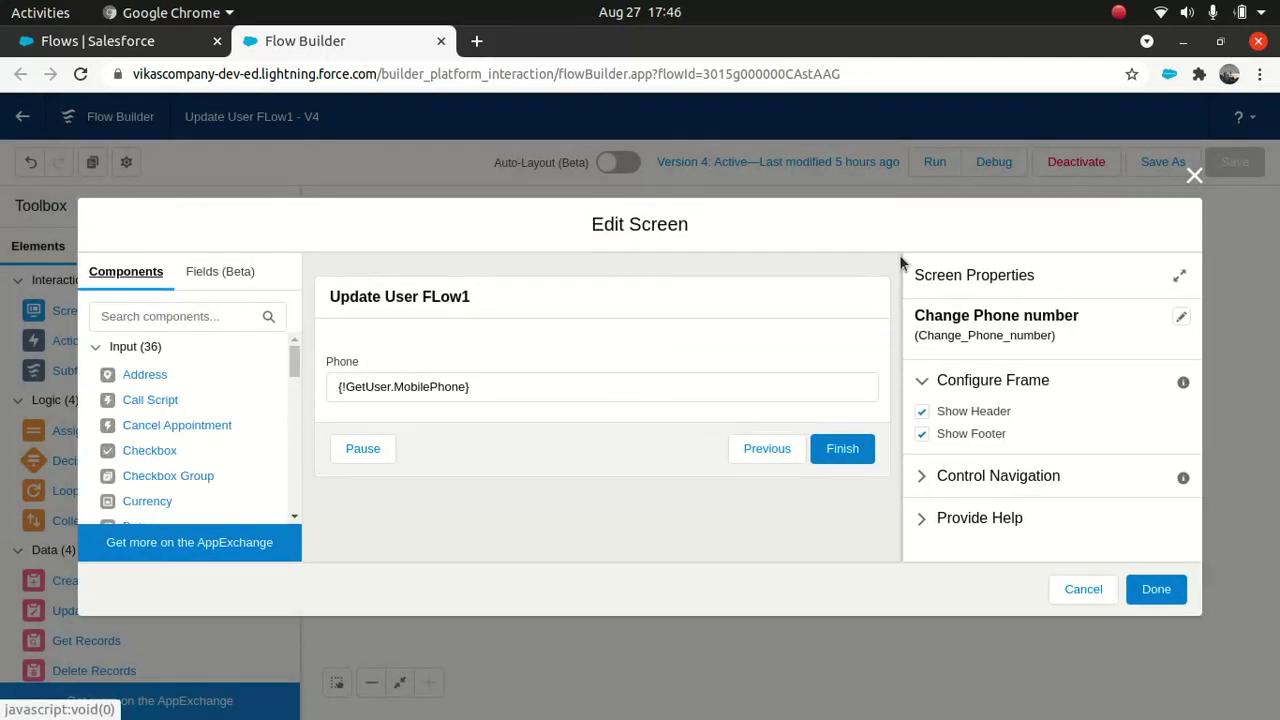
click(1194, 169)
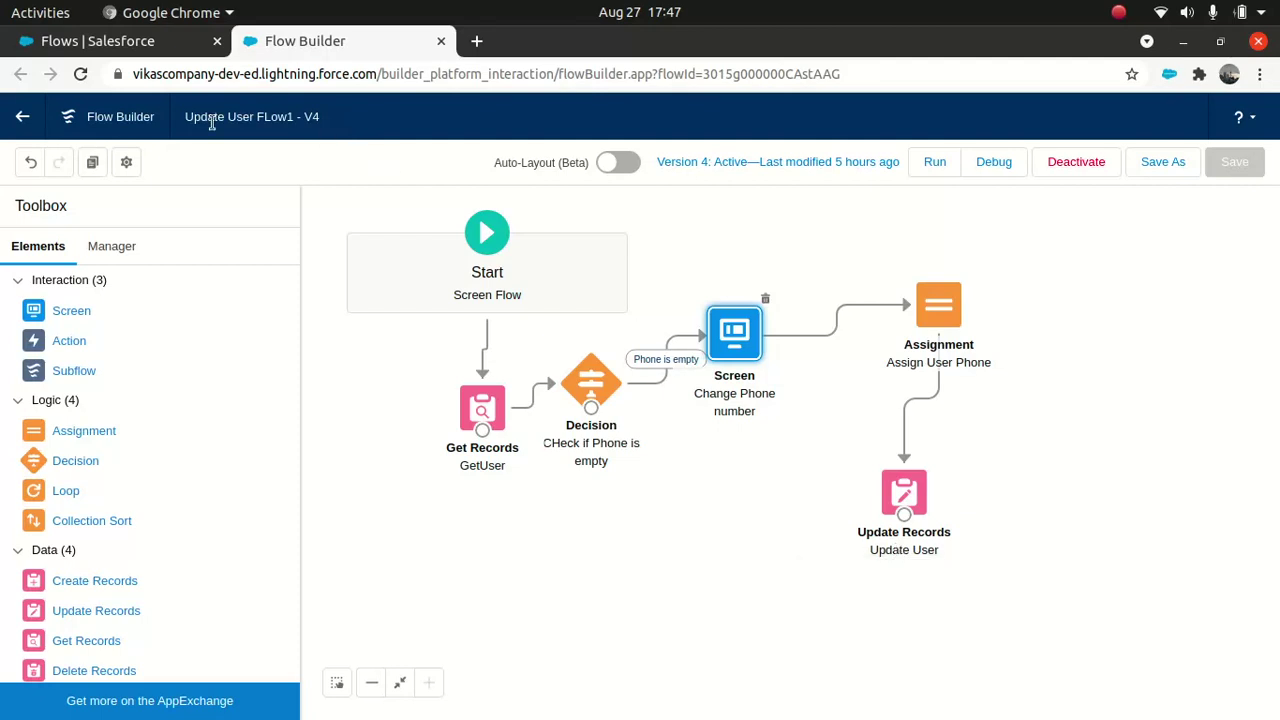
Back on the Flows tab, search Quick Find for 'login' and open Login Flows
click(140, 43)
click(90, 212)
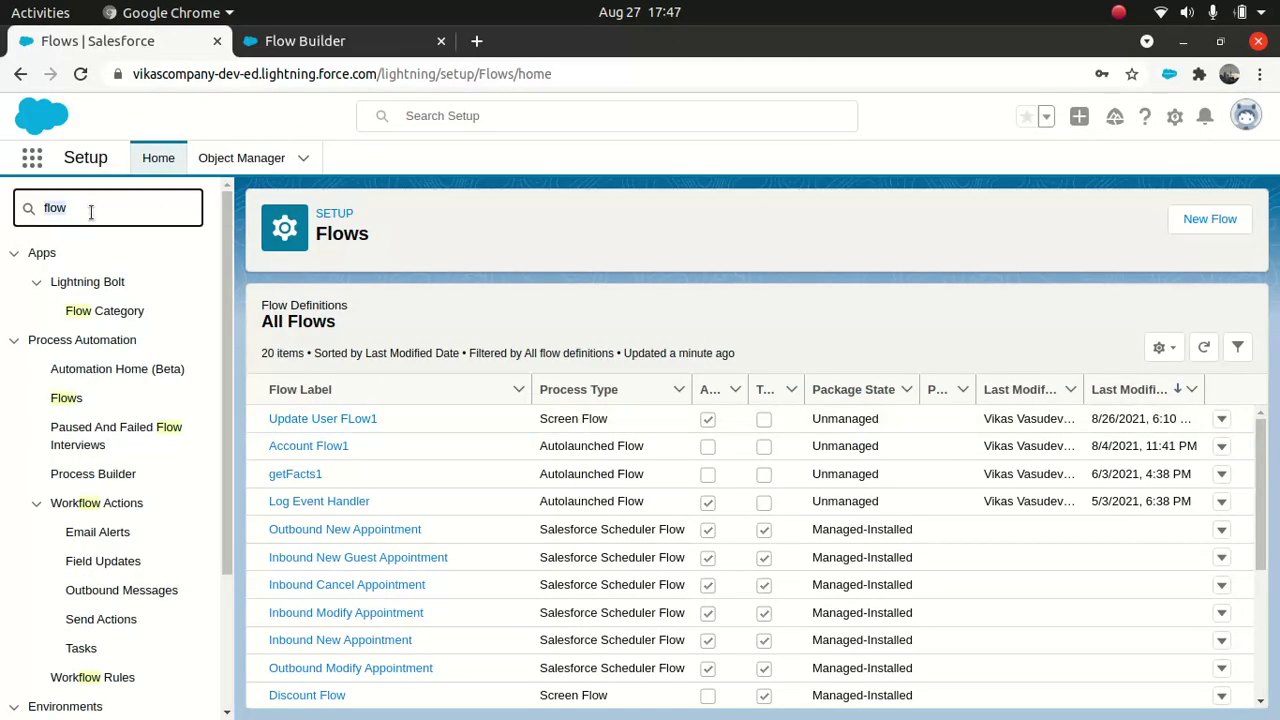
text(login)
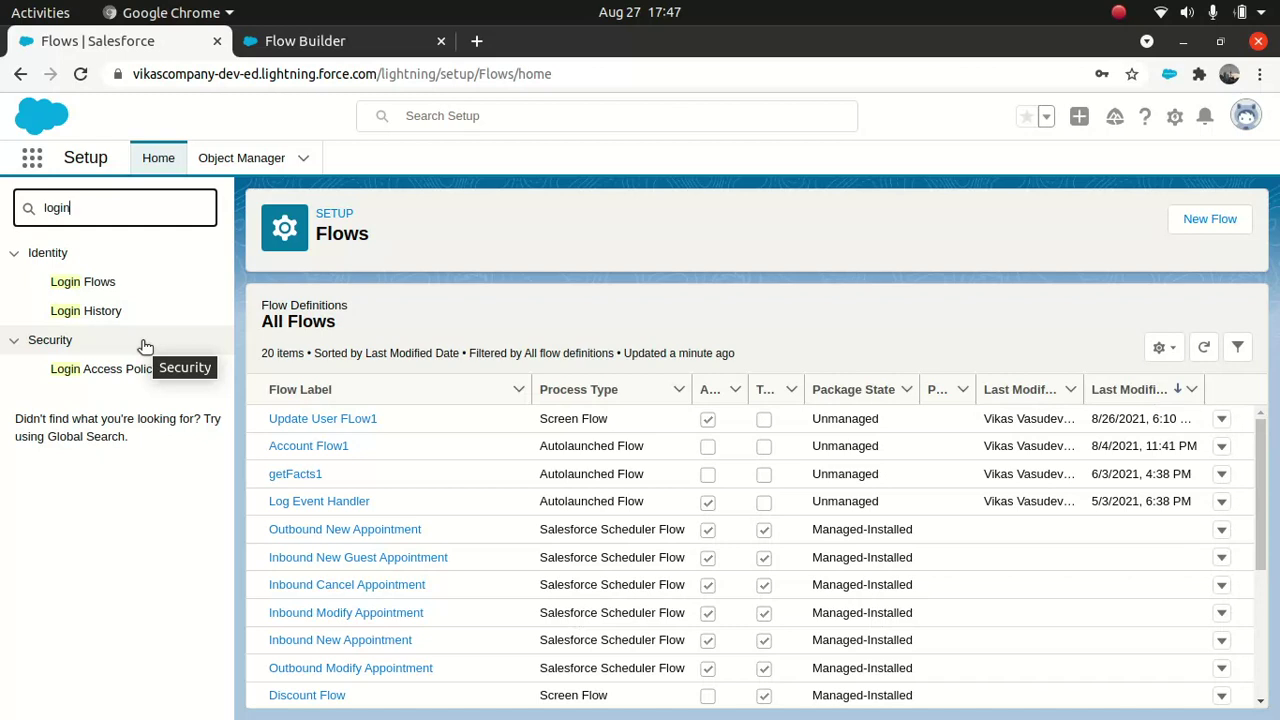
click(87, 284)
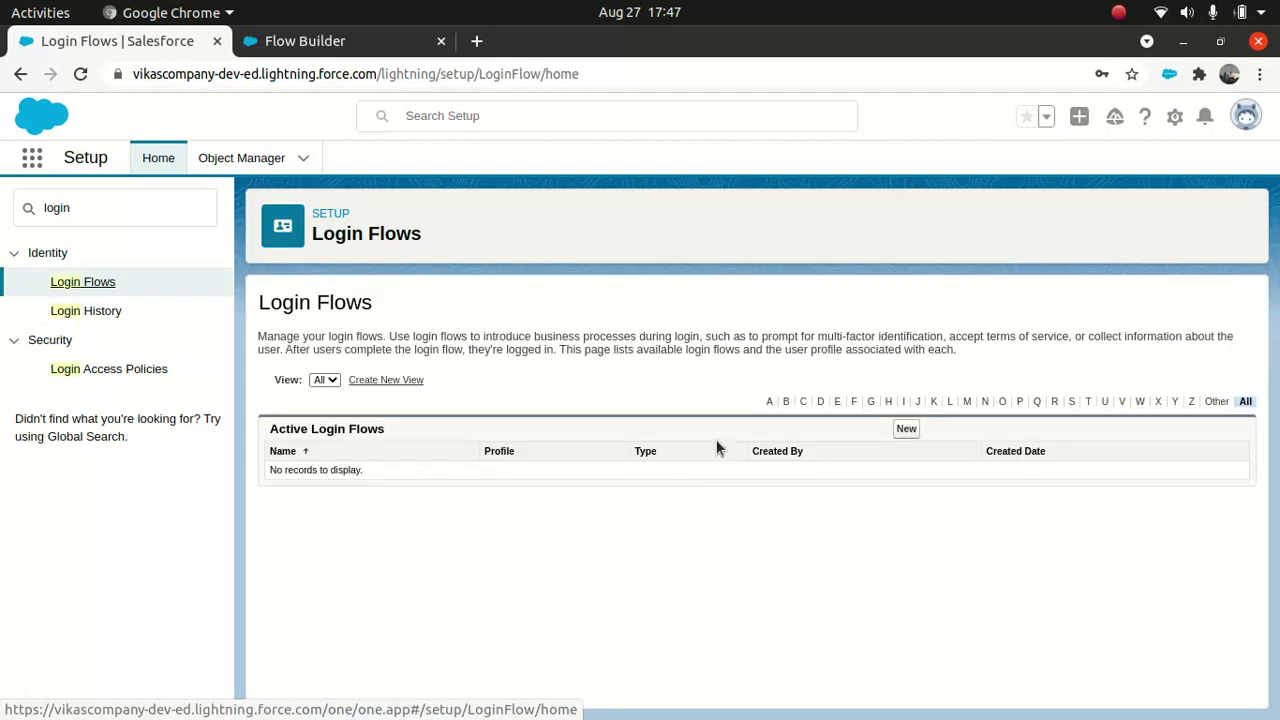
Create a Flow-type login flow named 'Get User Phone Number' using Update_User_FLow
click(905, 428)
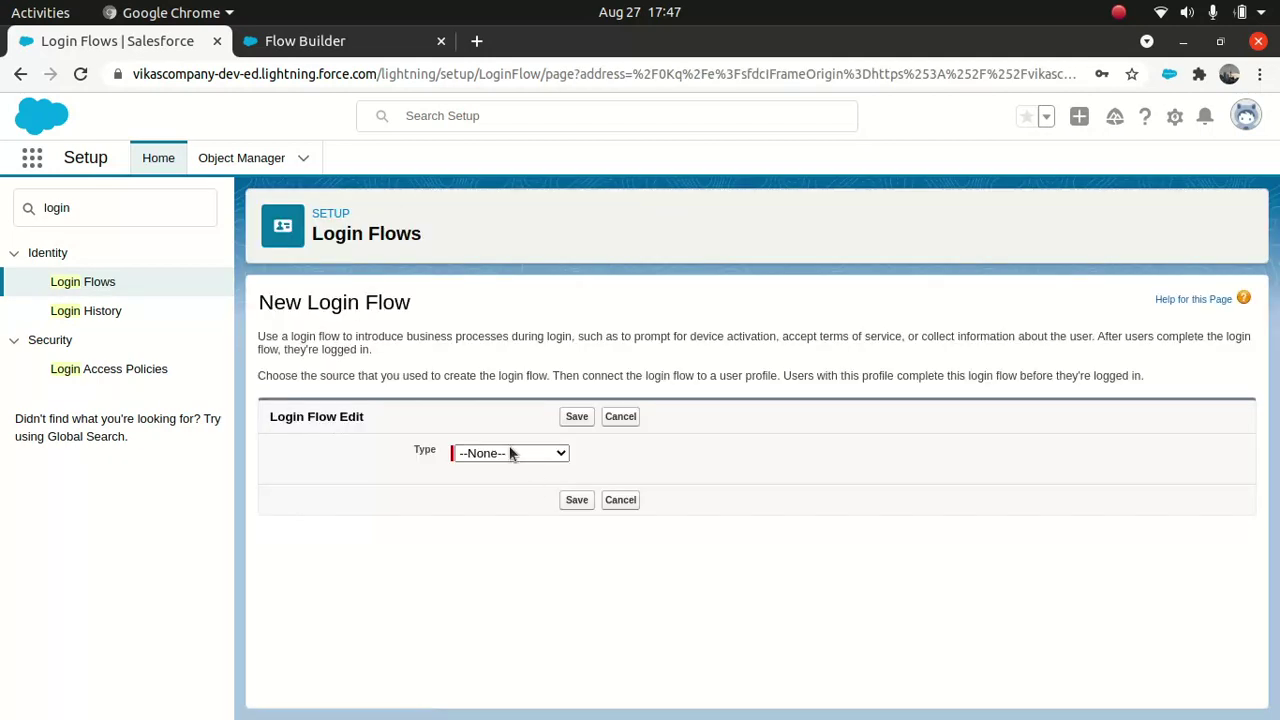
click(510, 452)
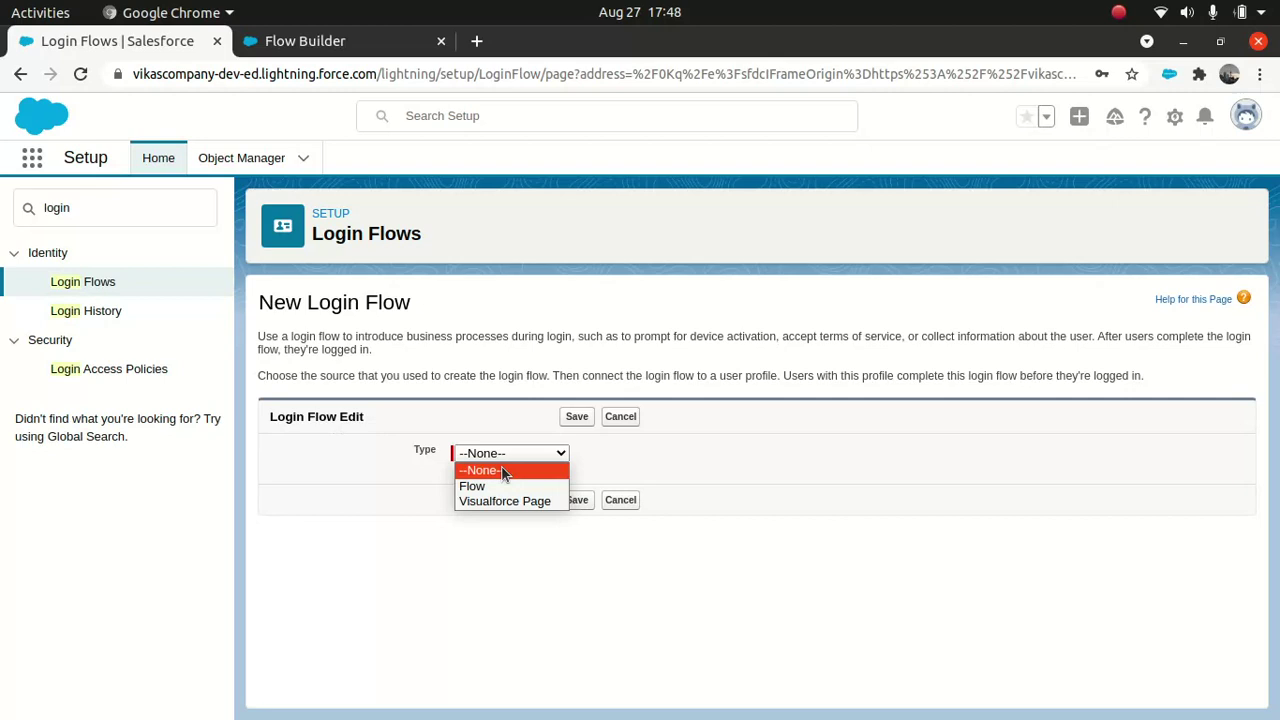
click(485, 486)
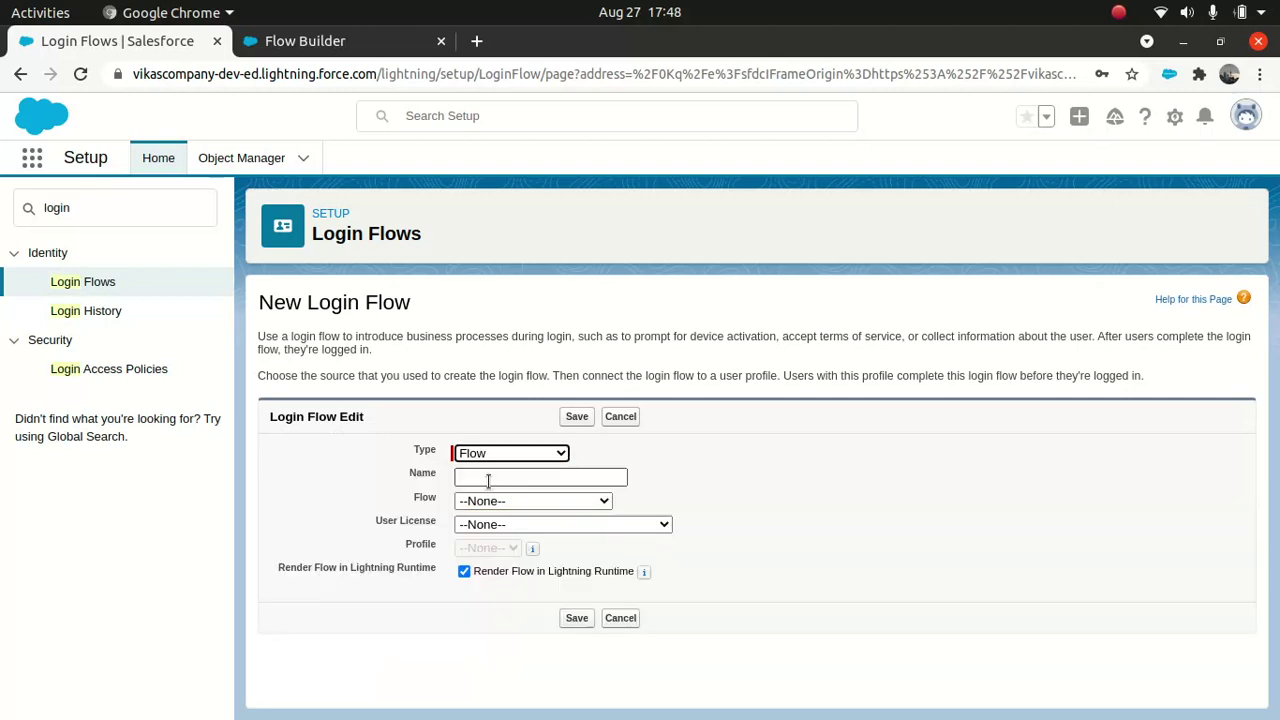
click(542, 478)
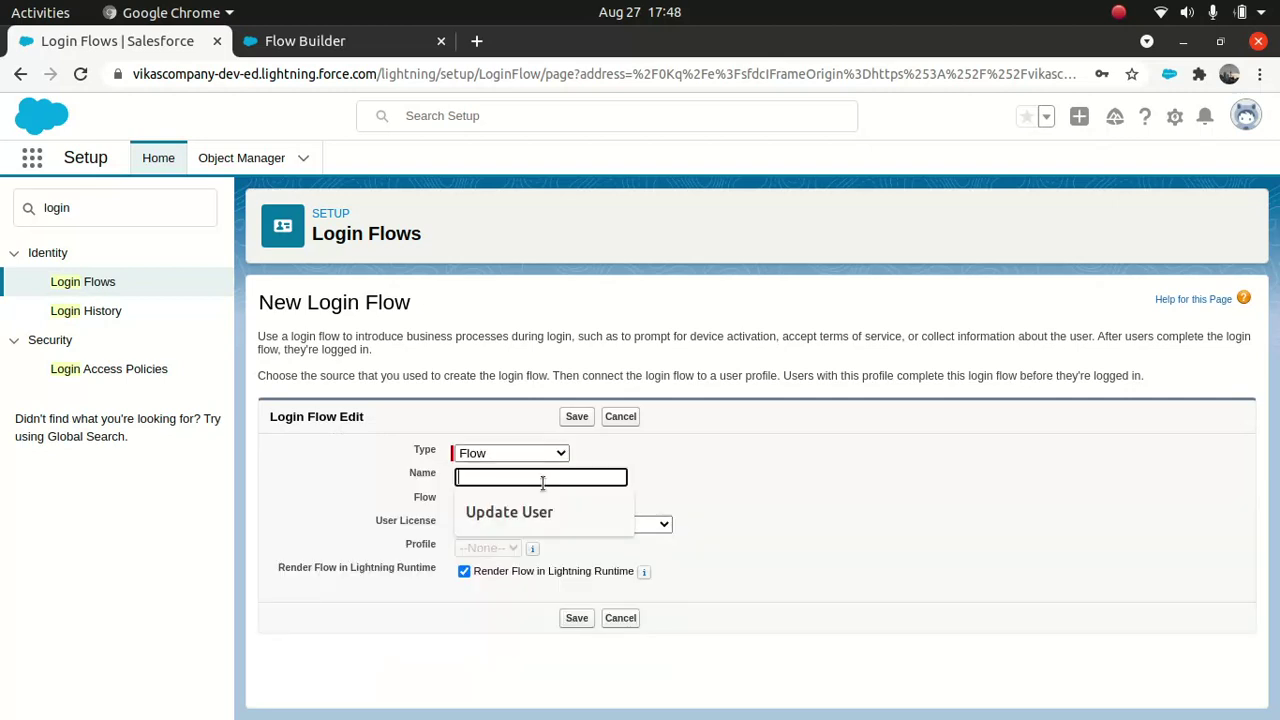
text(Get )
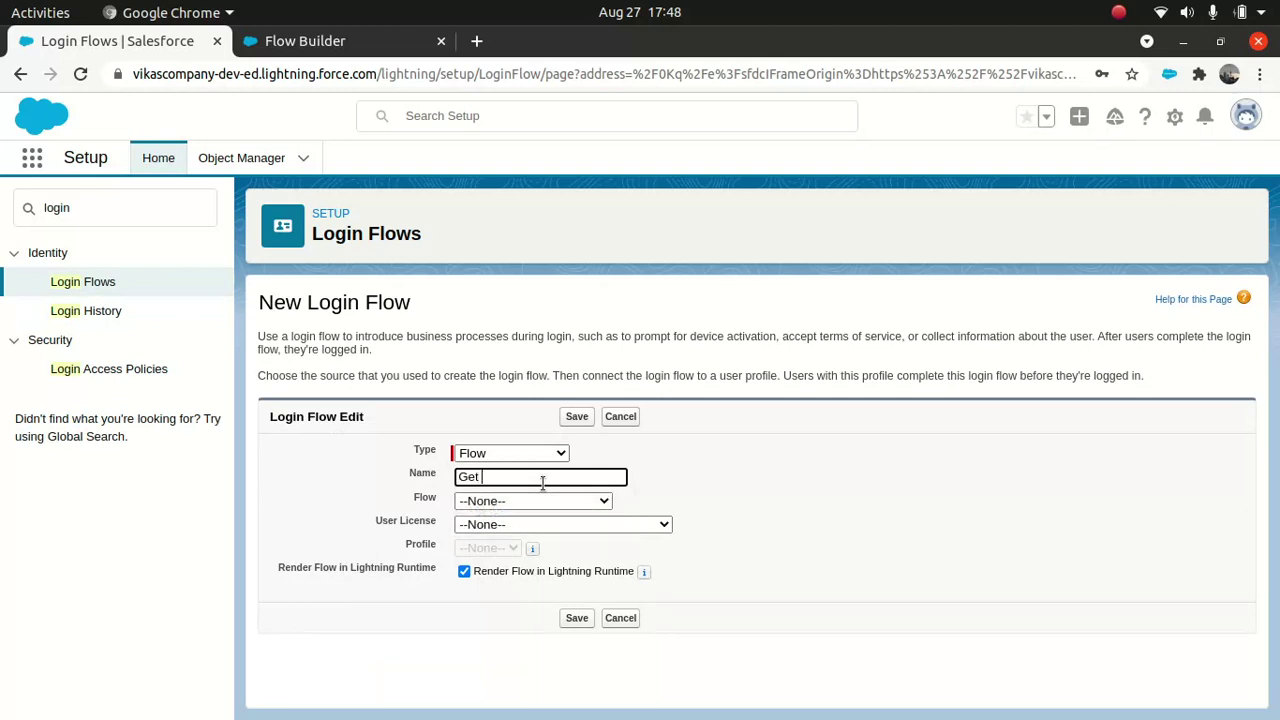
text(User Phone Number)
key(Tab)
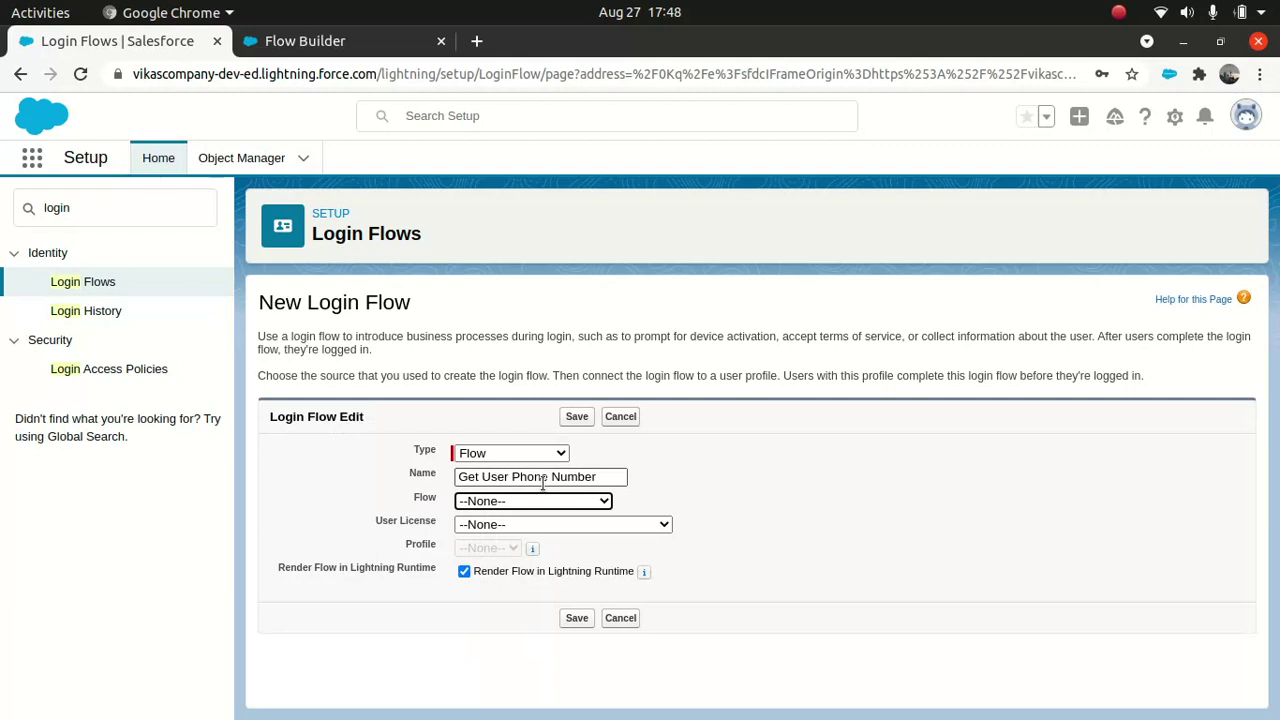
click(576, 503)
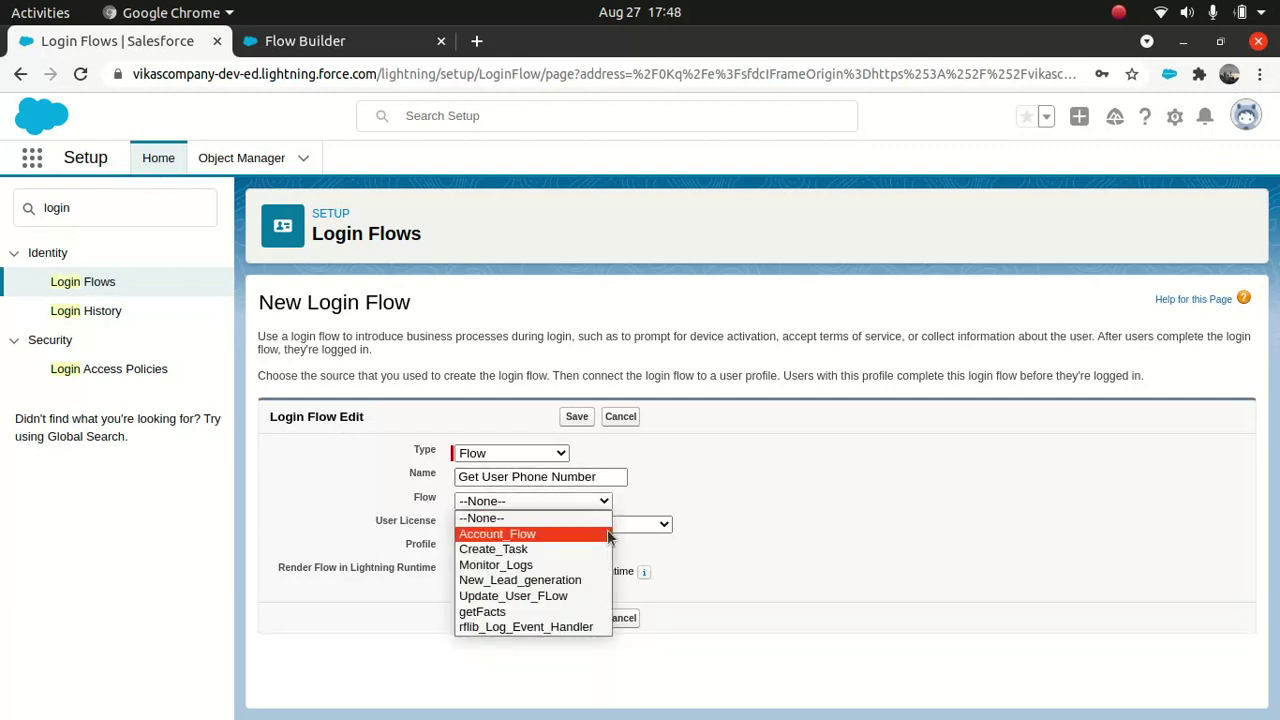
click(533, 595)
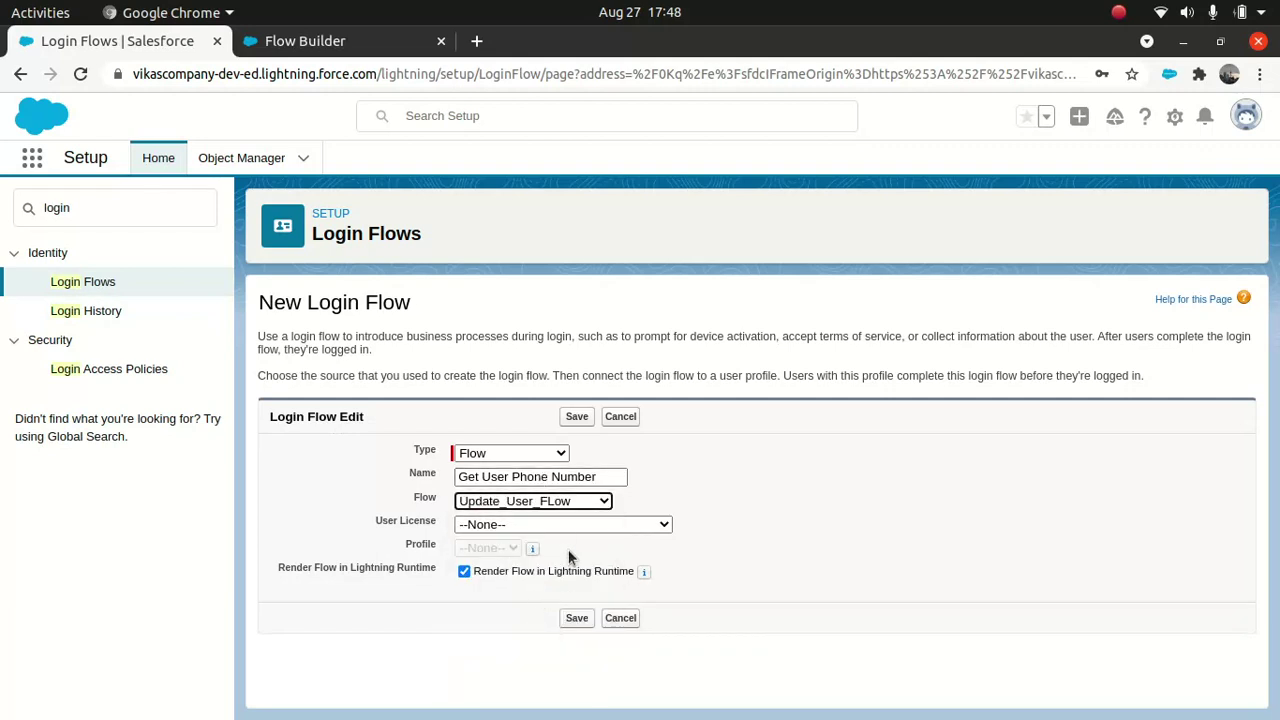
Set the user license to Salesforce and profile to System Administrator, then save
click(570, 522)
scroll(550, 480, down, 1)
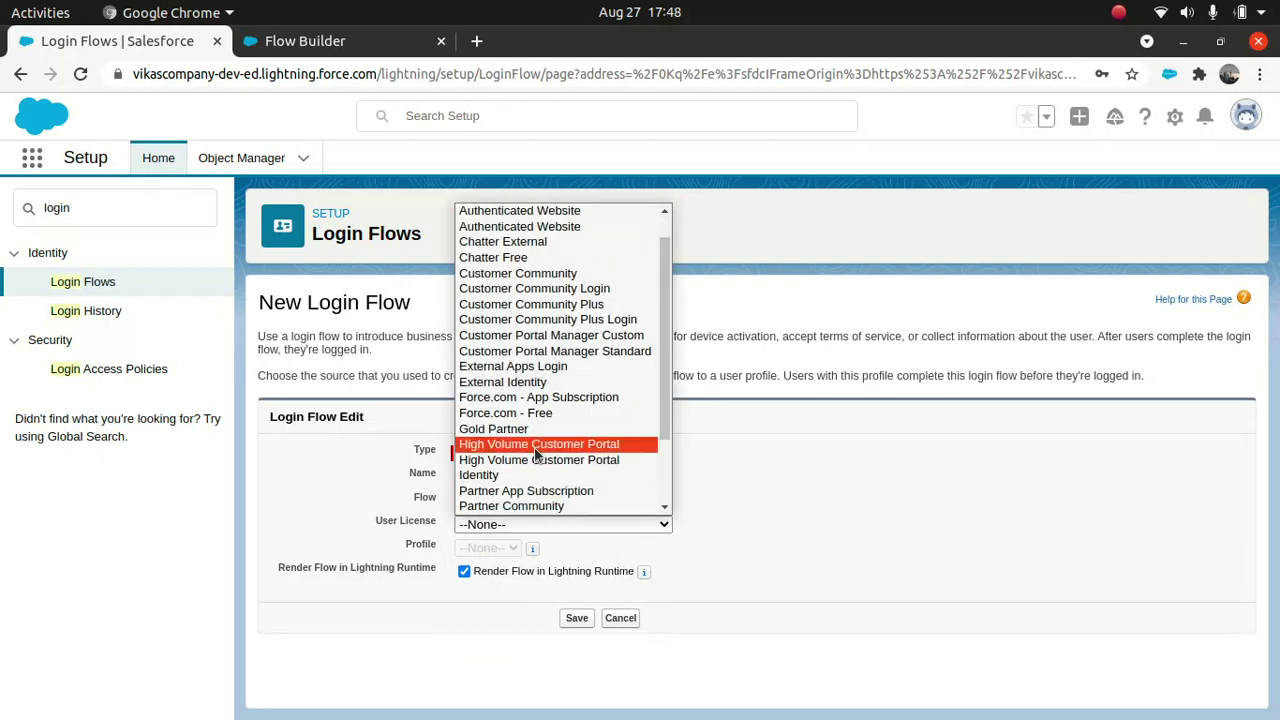
key(s)
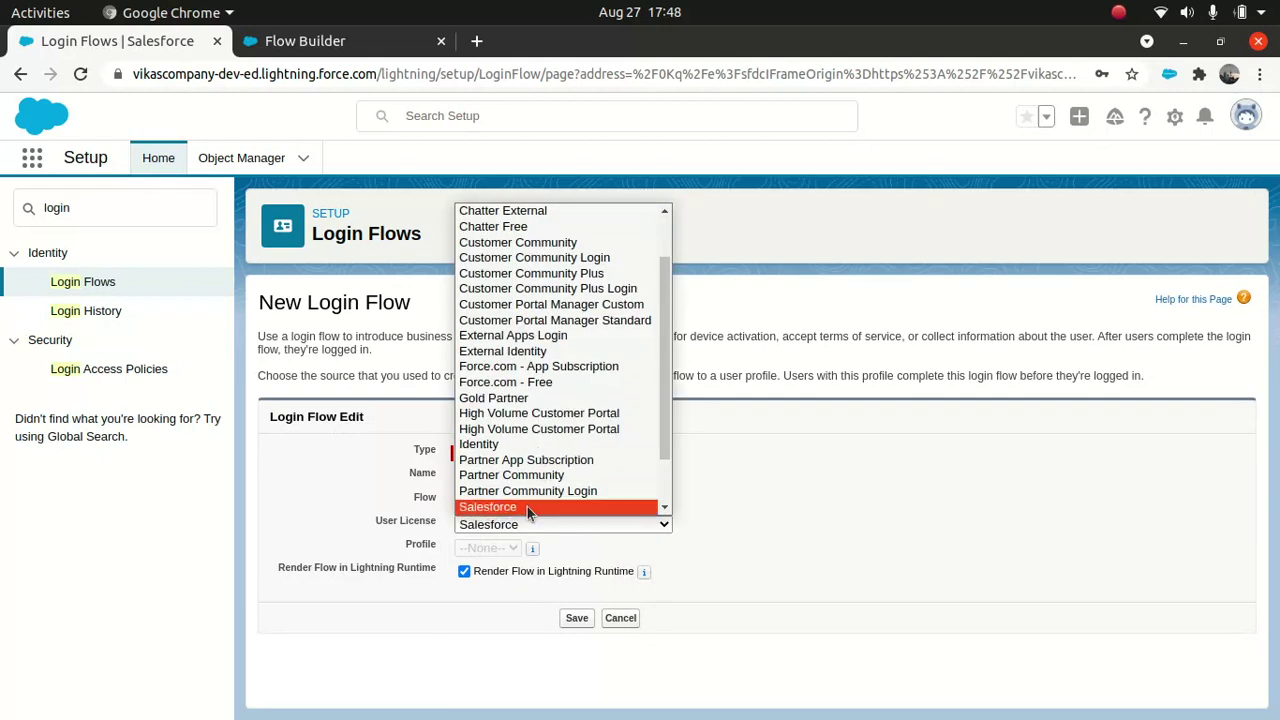
click(527, 506)
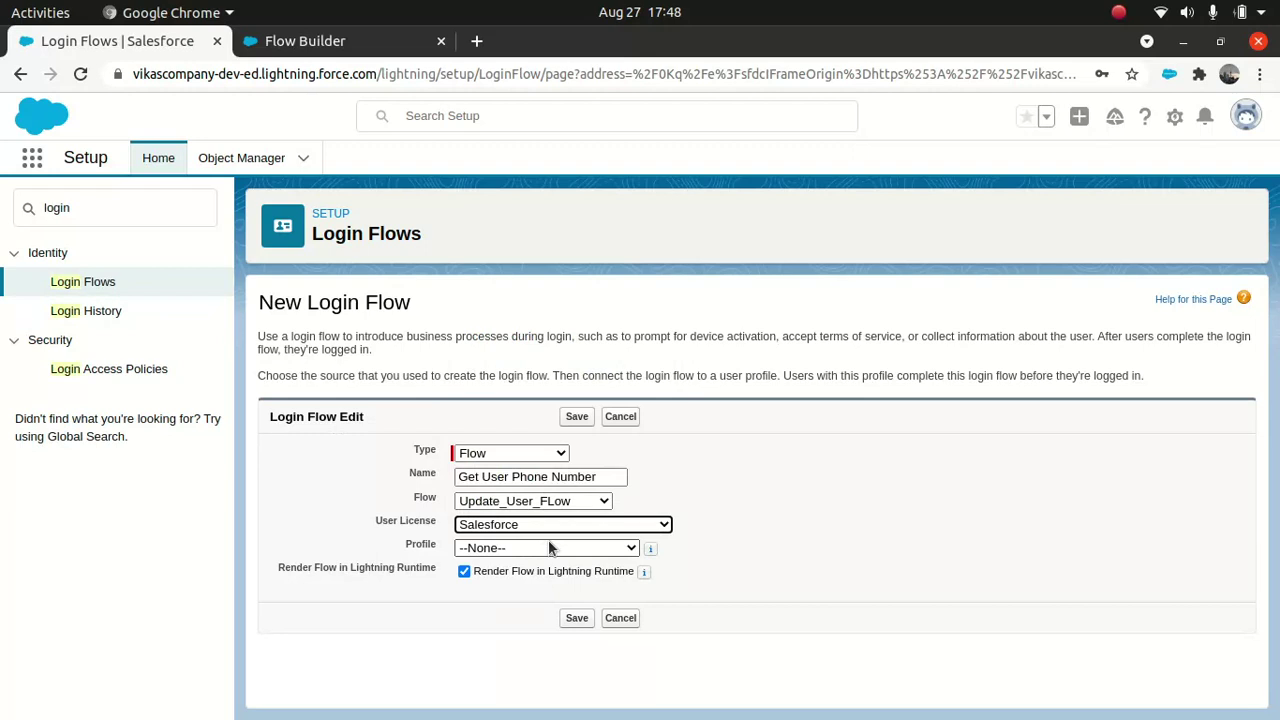
click(548, 547)
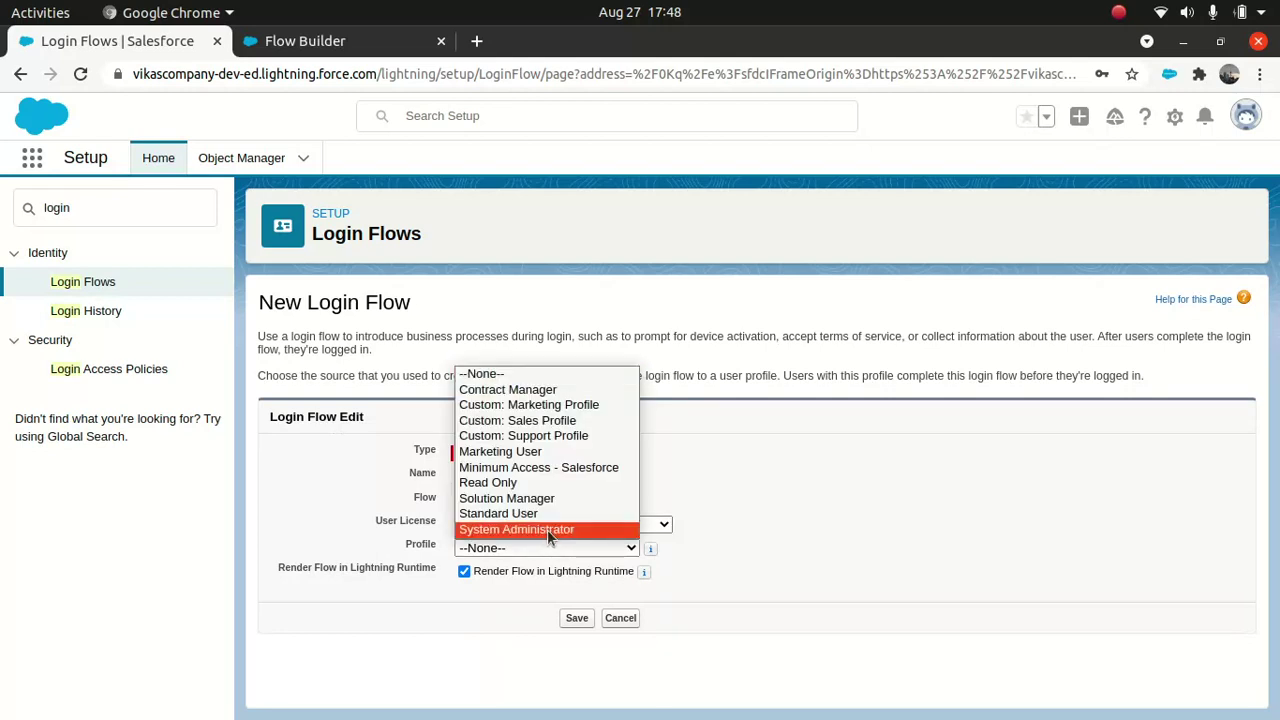
click(547, 529)
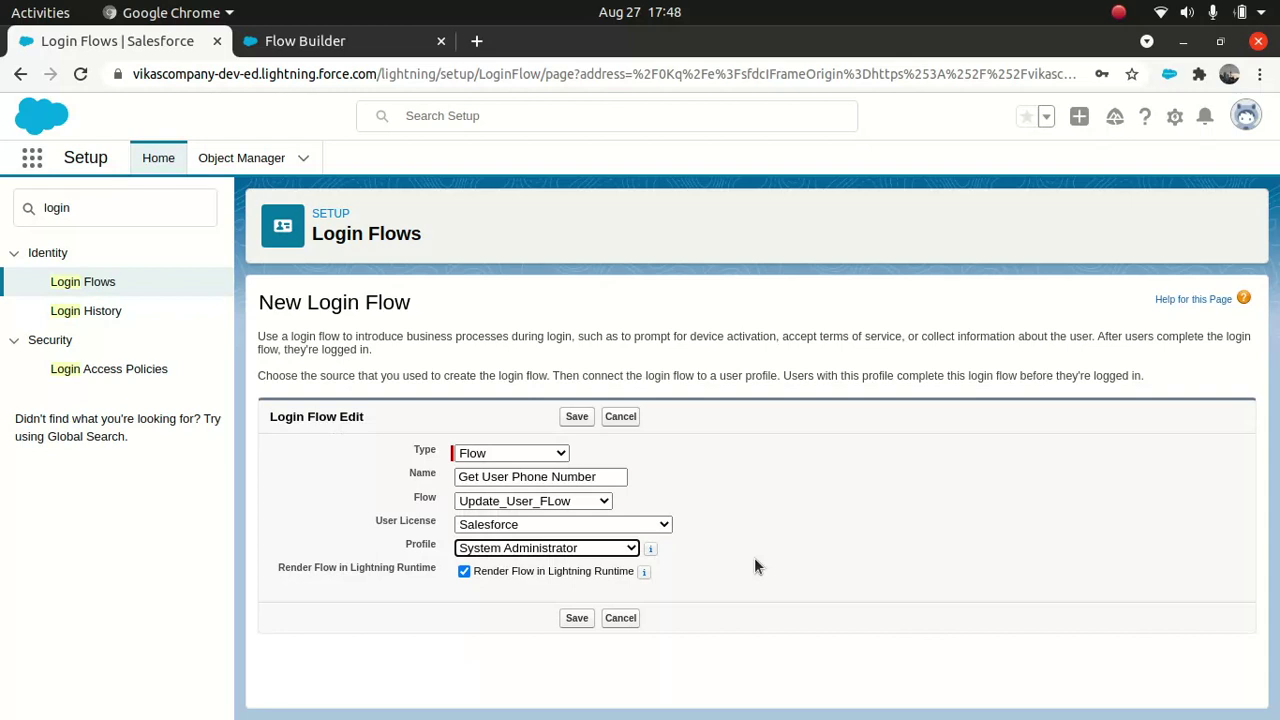
click(584, 618)
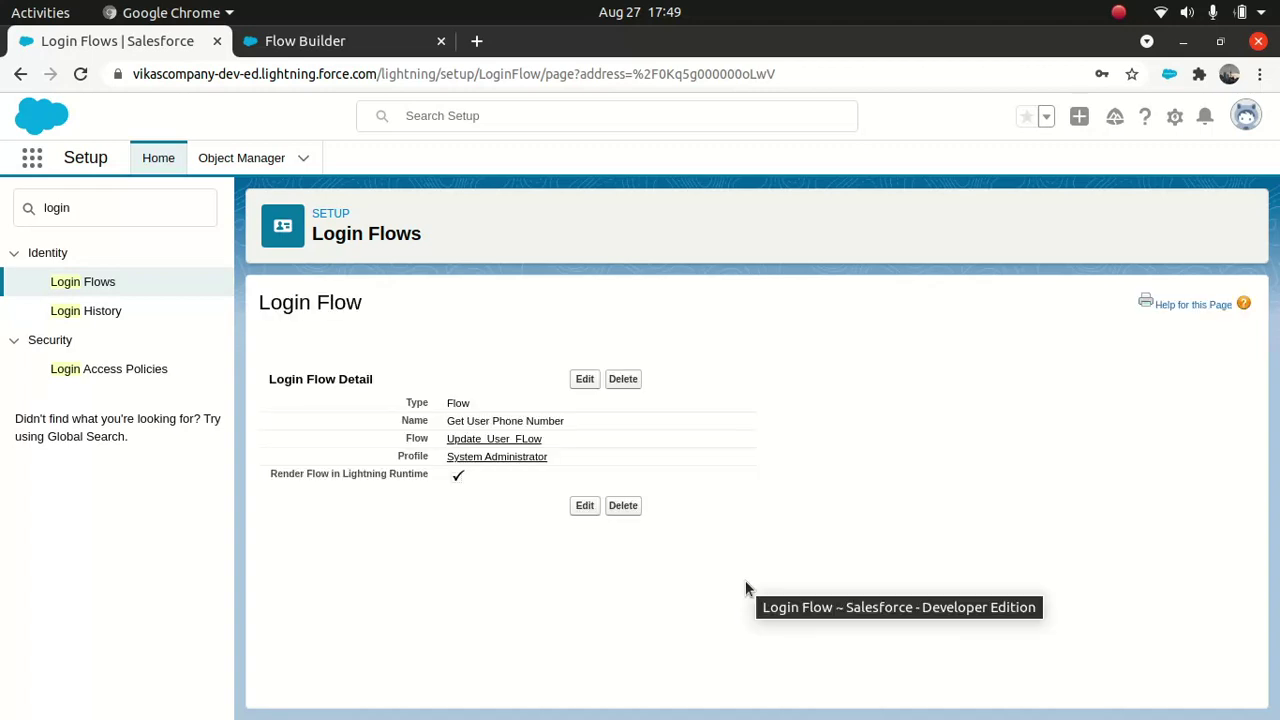
Log out and sign back in with the saved administrator username and password
click(1245, 118)
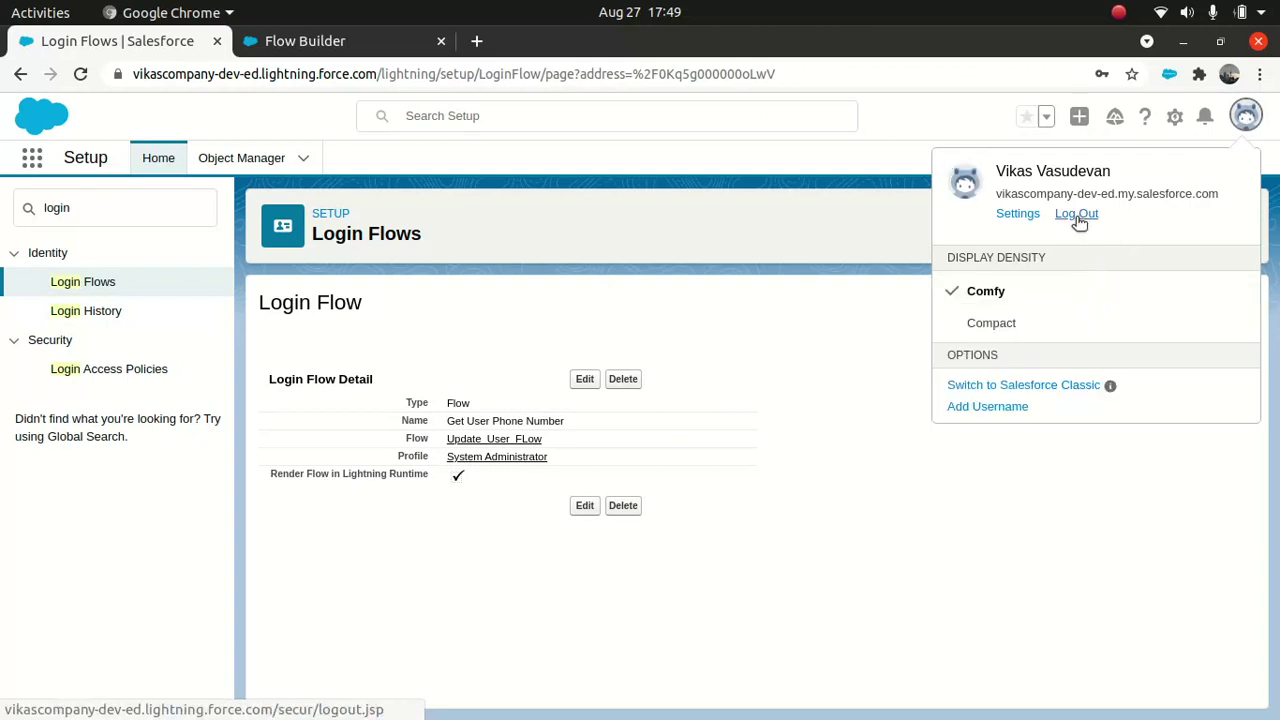
click(1077, 216)
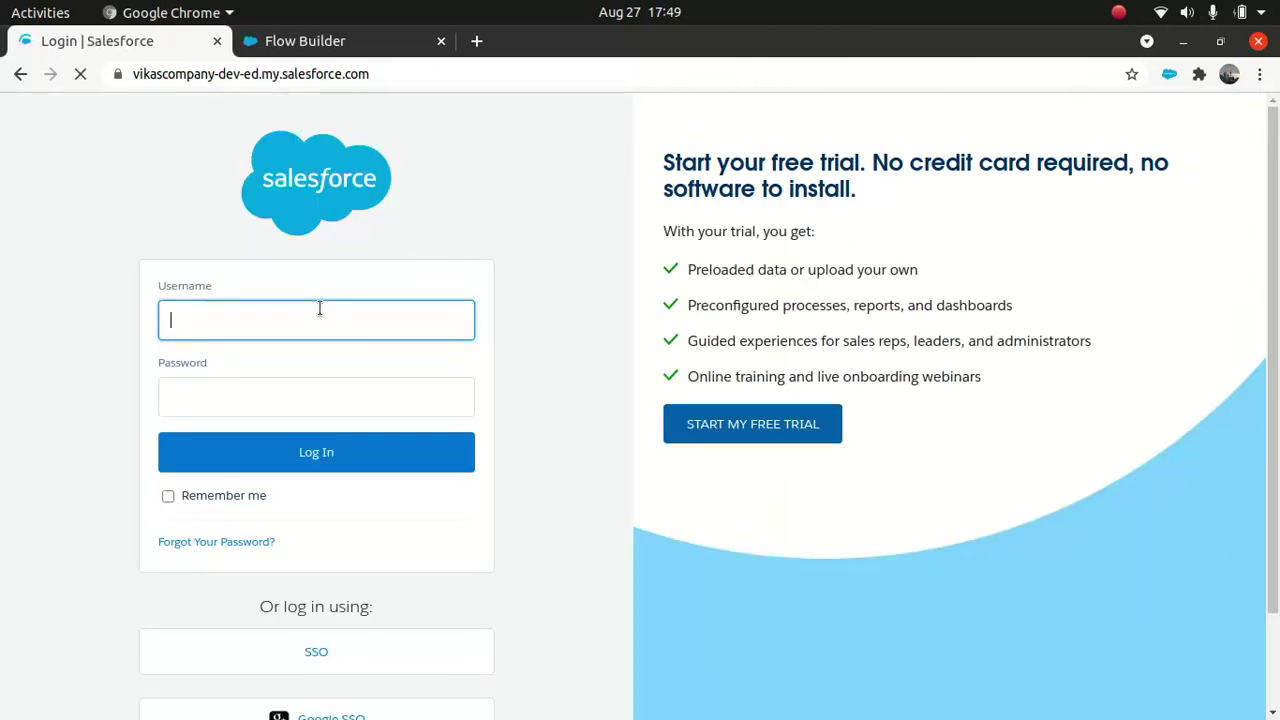
click(287, 313)
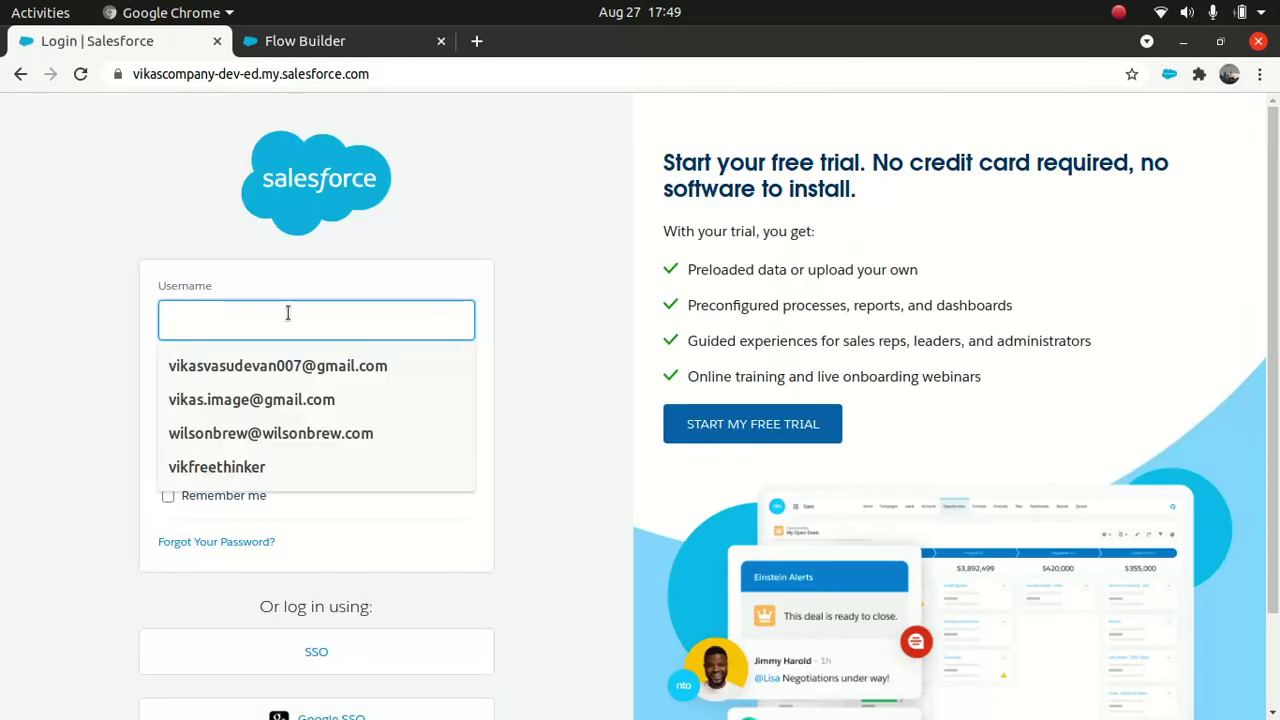
click(251, 367)
click(231, 394)
text(*********)
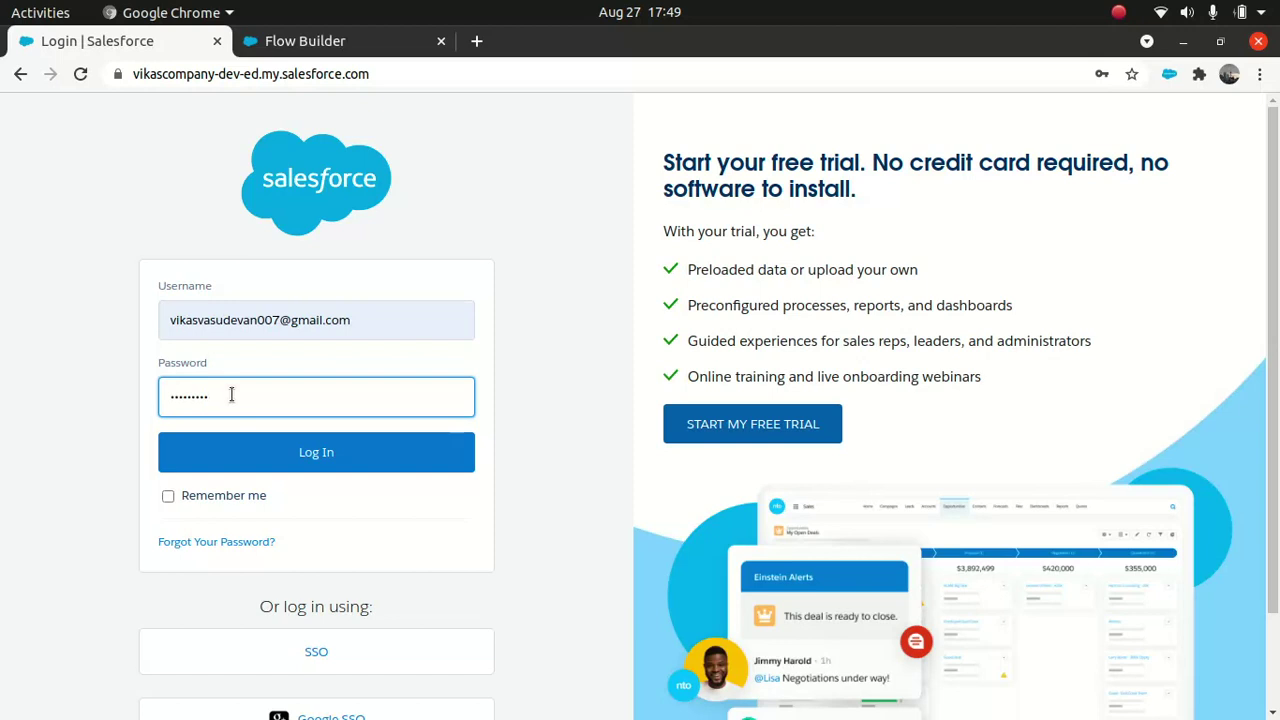
text(***)
click(290, 455)
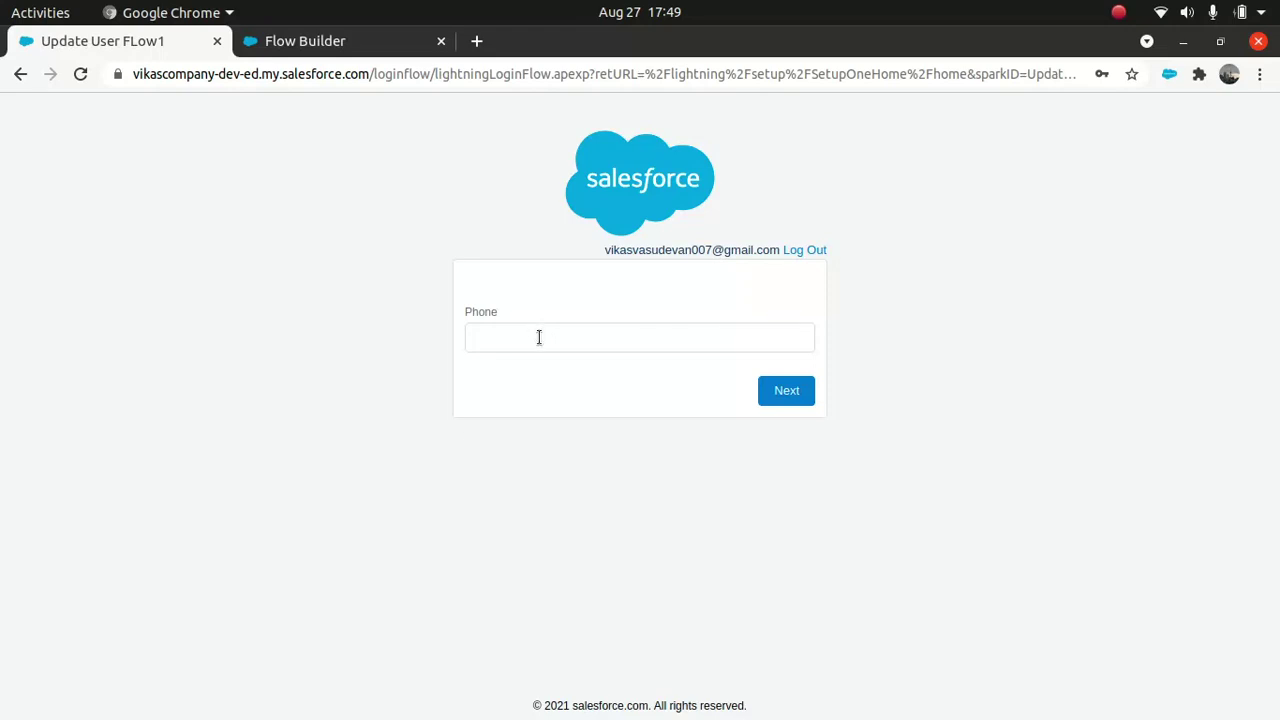
Enter a mobile phone number in the login flow's Phone field and continue
click(538, 337)
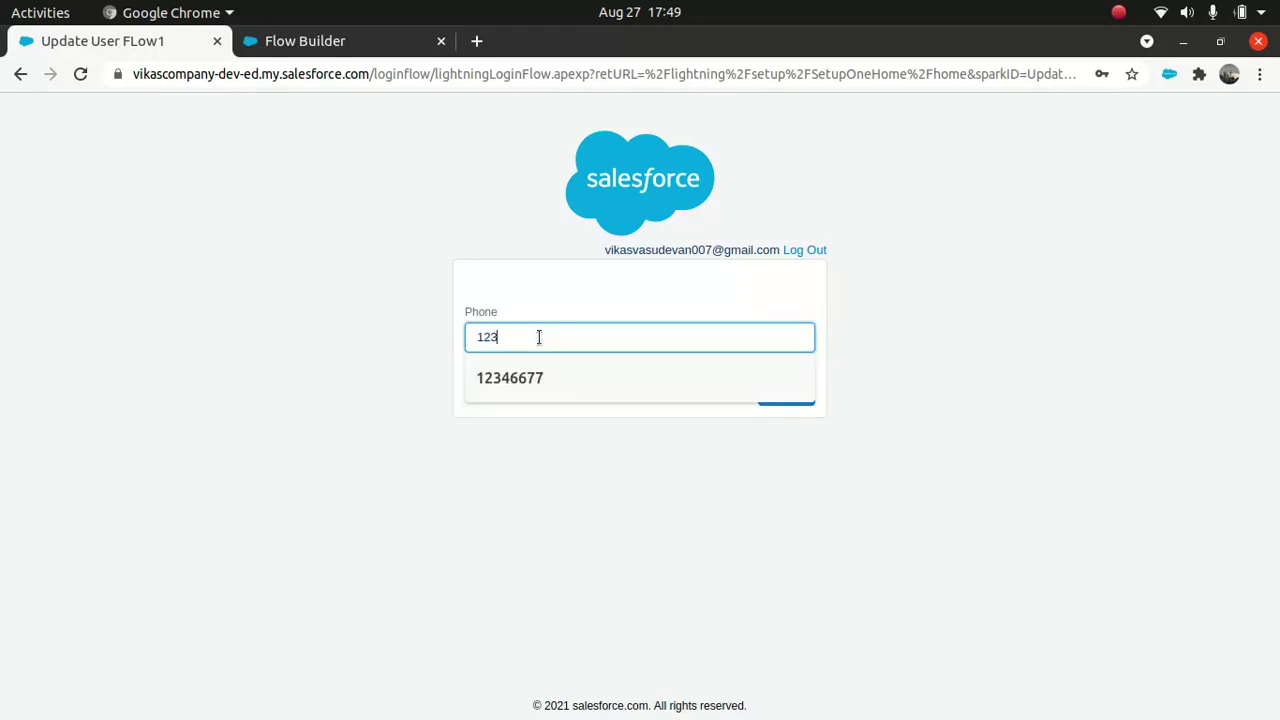
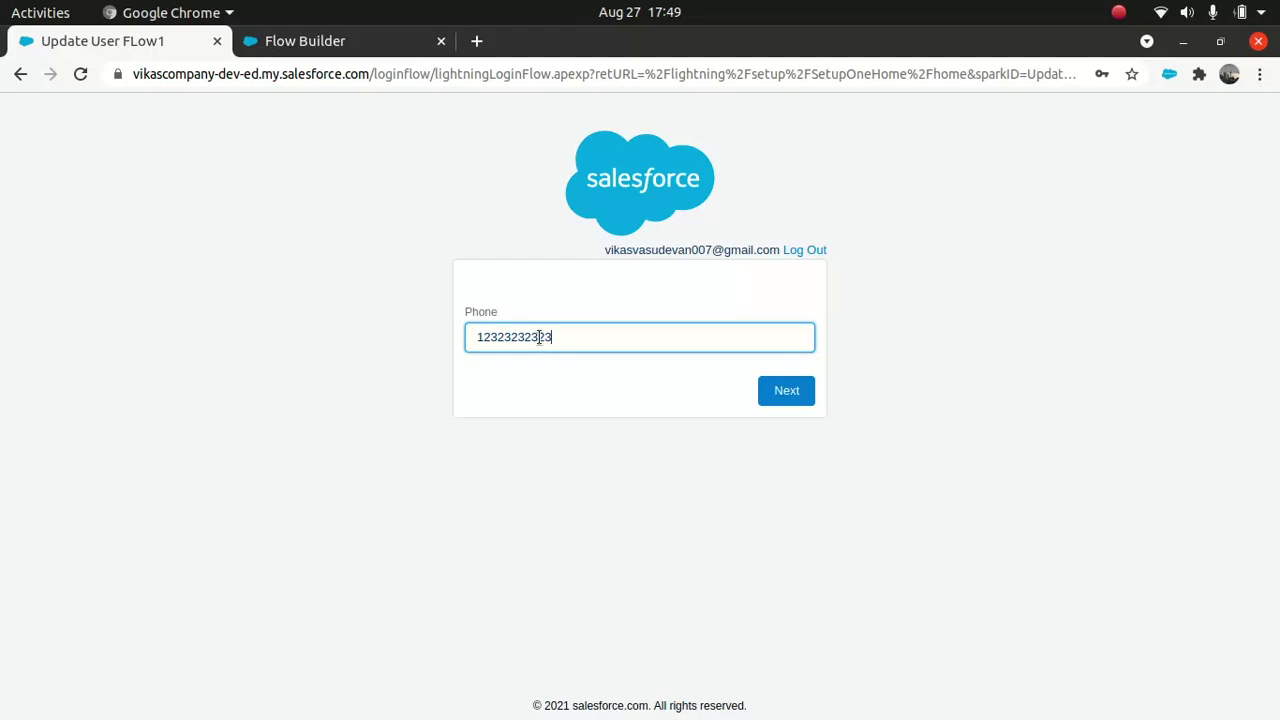
click(797, 400)
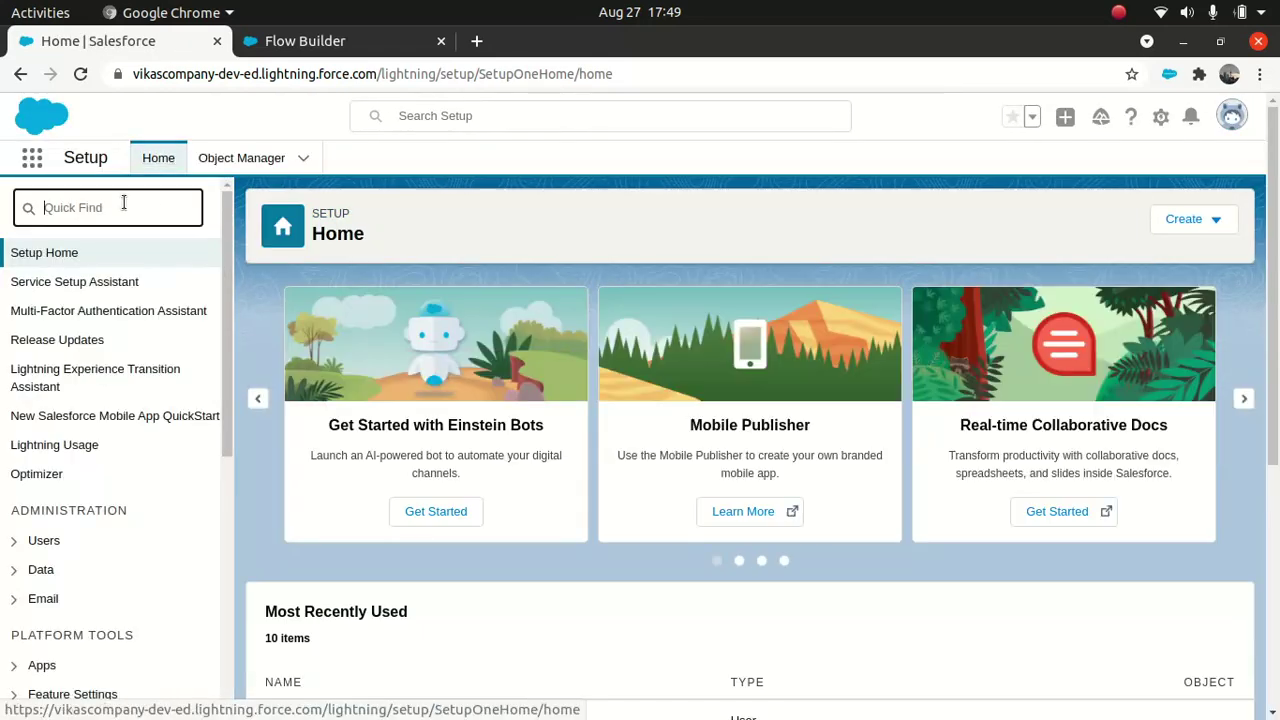
Open the administrator's record from the Users list and locate its Mobile field via 'mobile' search
click(124, 203)
text(user)
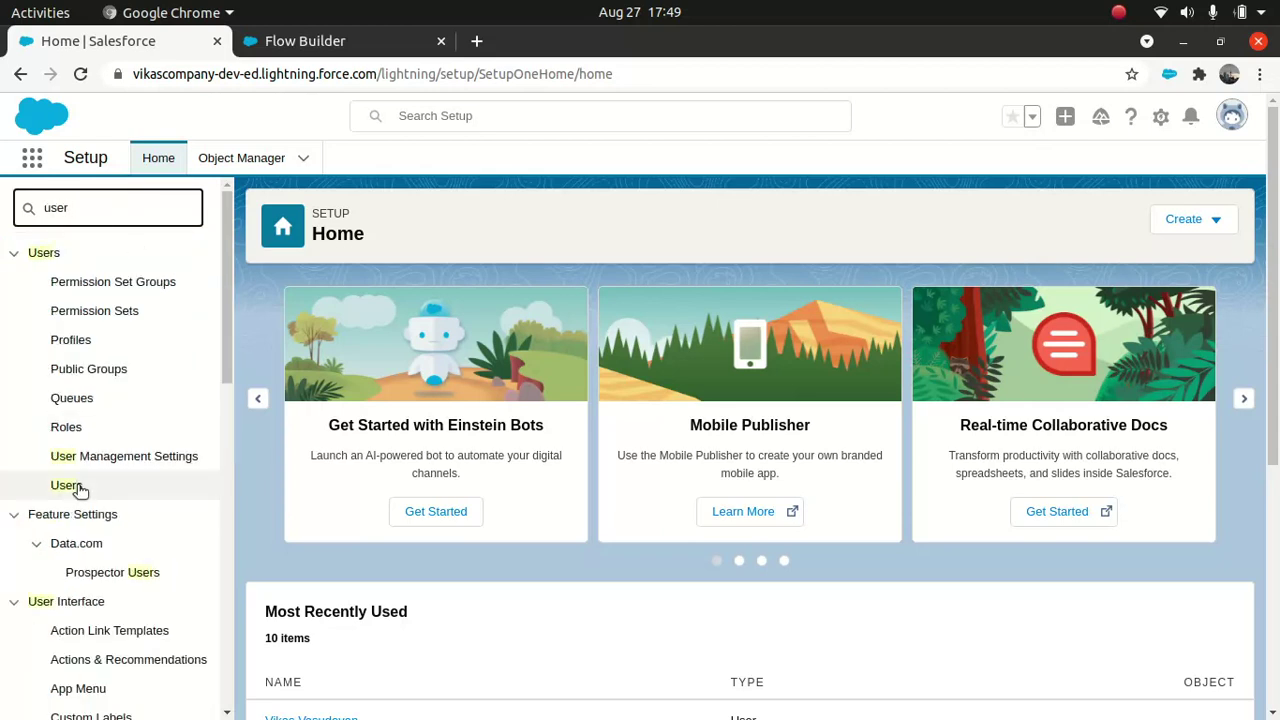
click(70, 486)
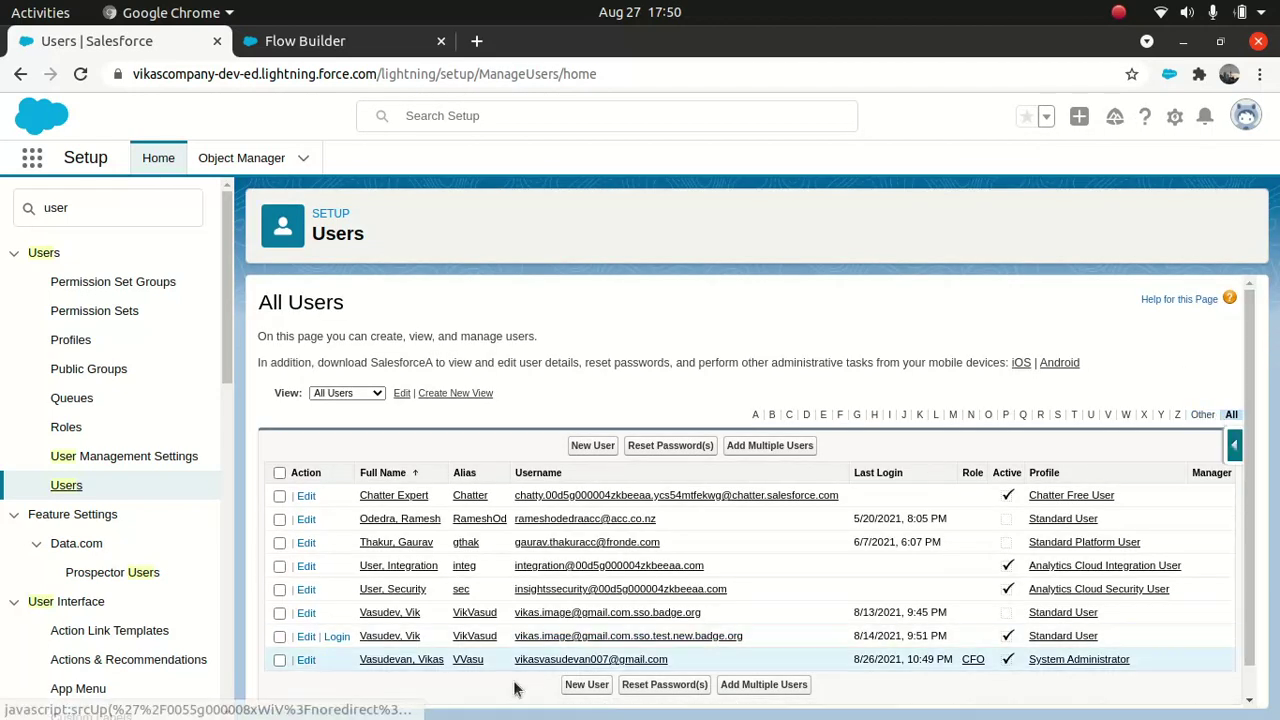
click(396, 667)
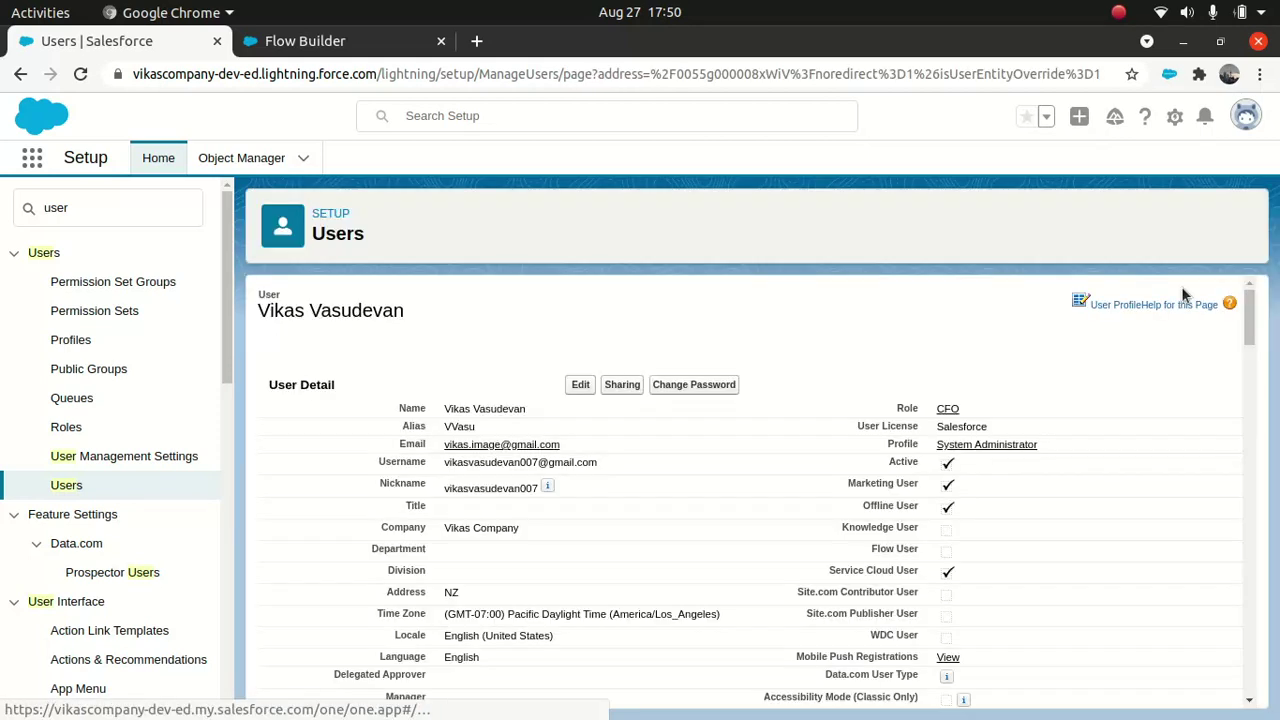
drag(1250, 286, 1230, 396)
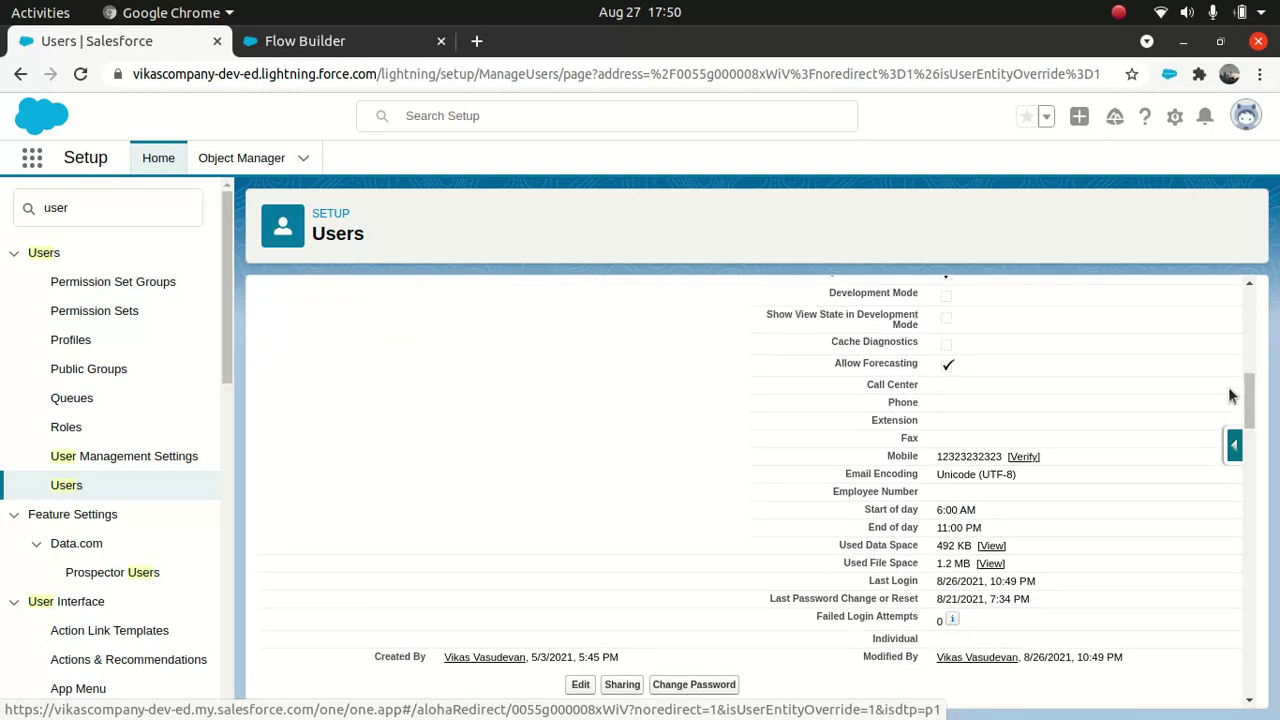
key(ctrl+f)
text(mo)
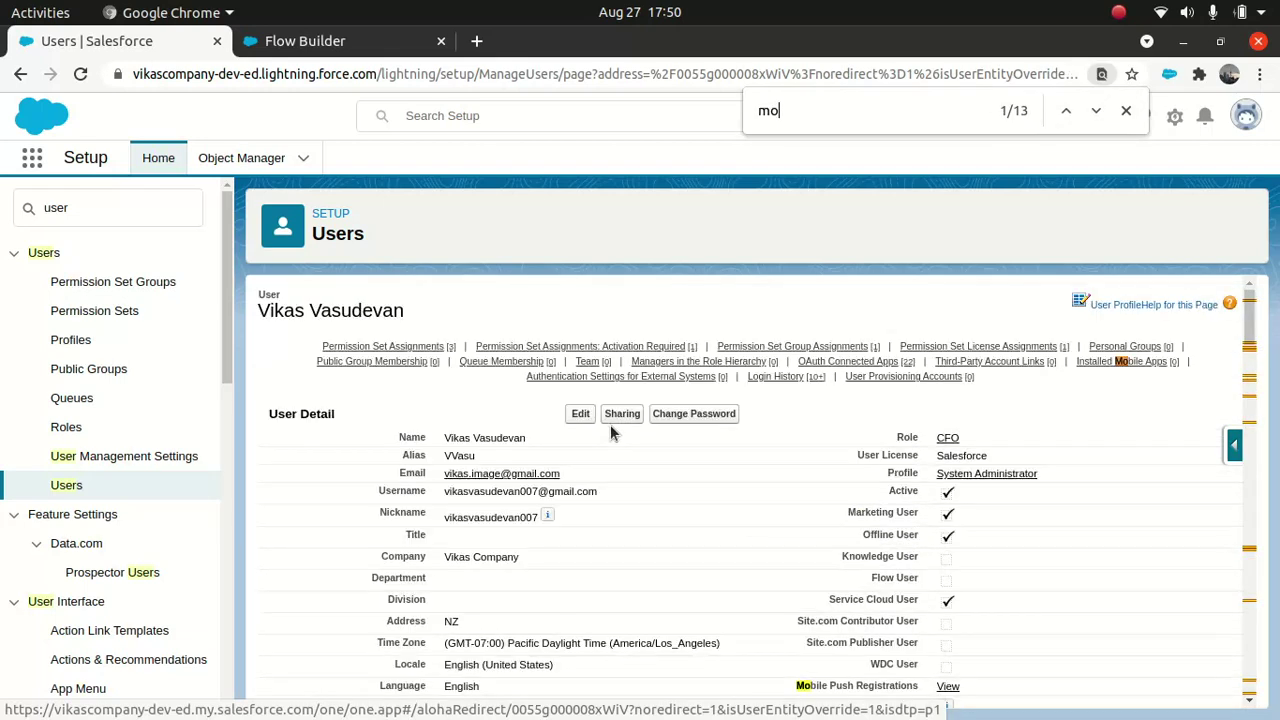
text(bile)
key(Return)
key(Return)
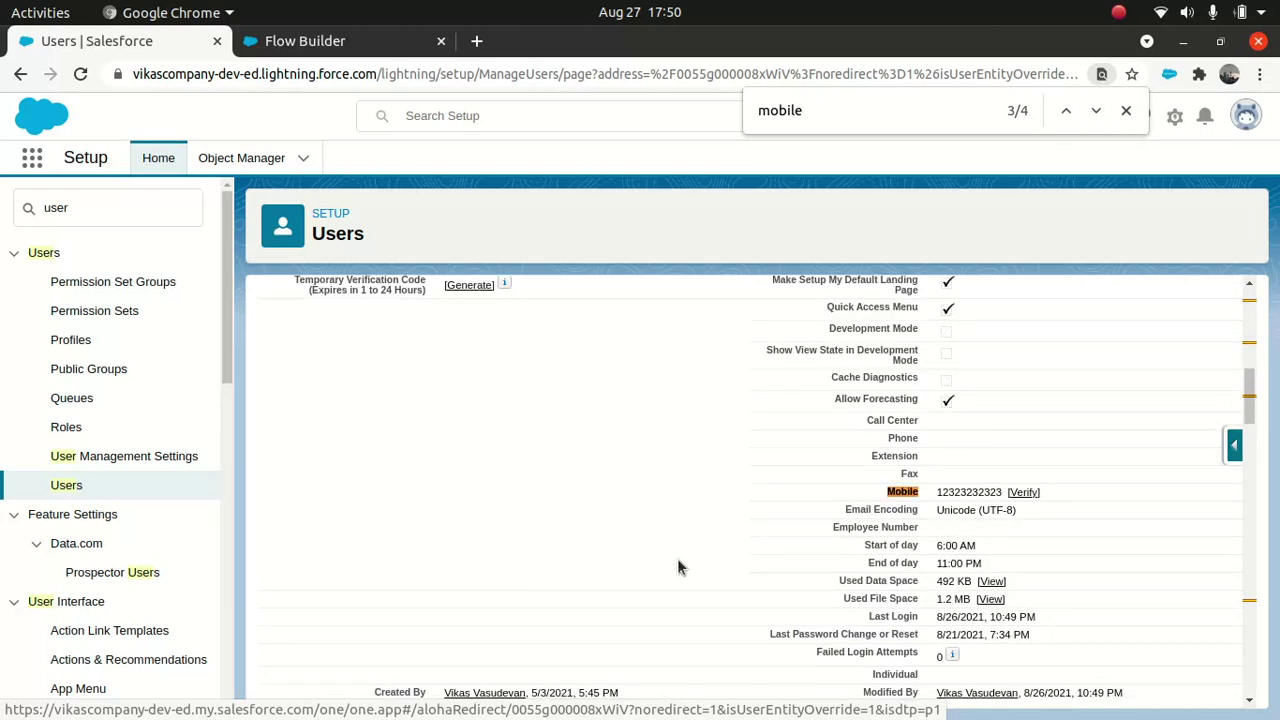
click(1234, 128)
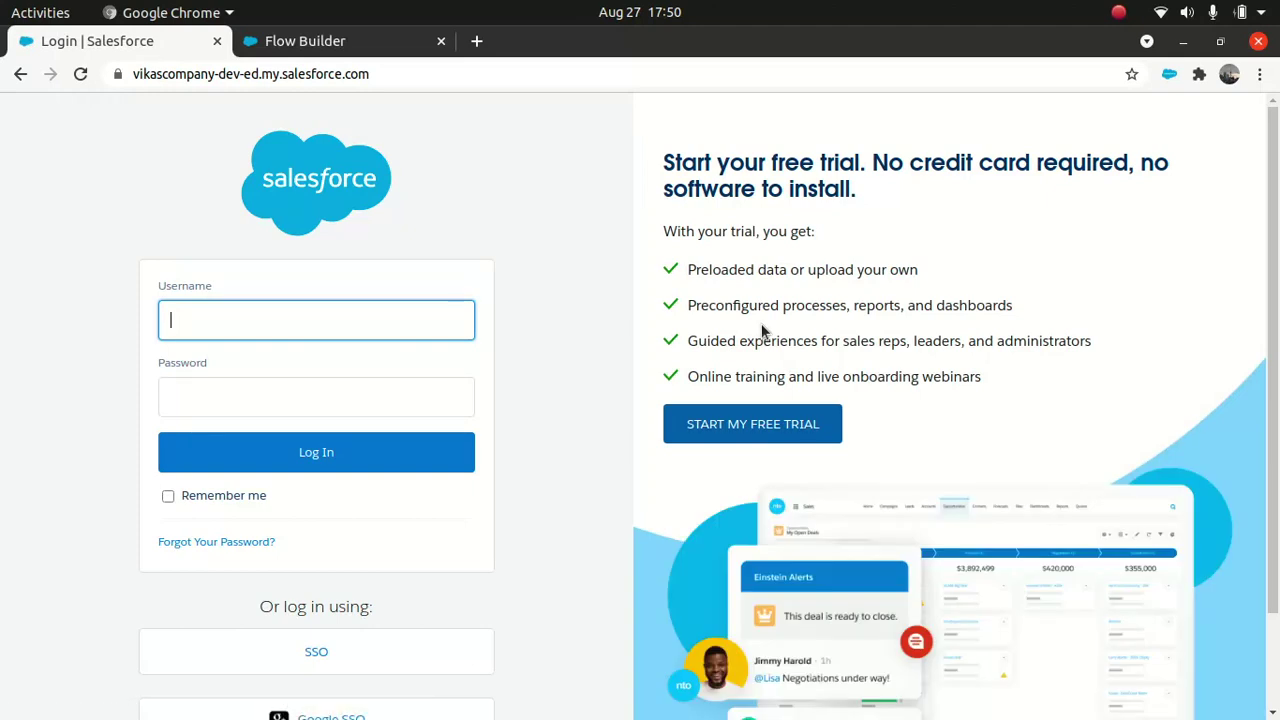
Sign back in using the saved administrator username and password
click(220, 320)
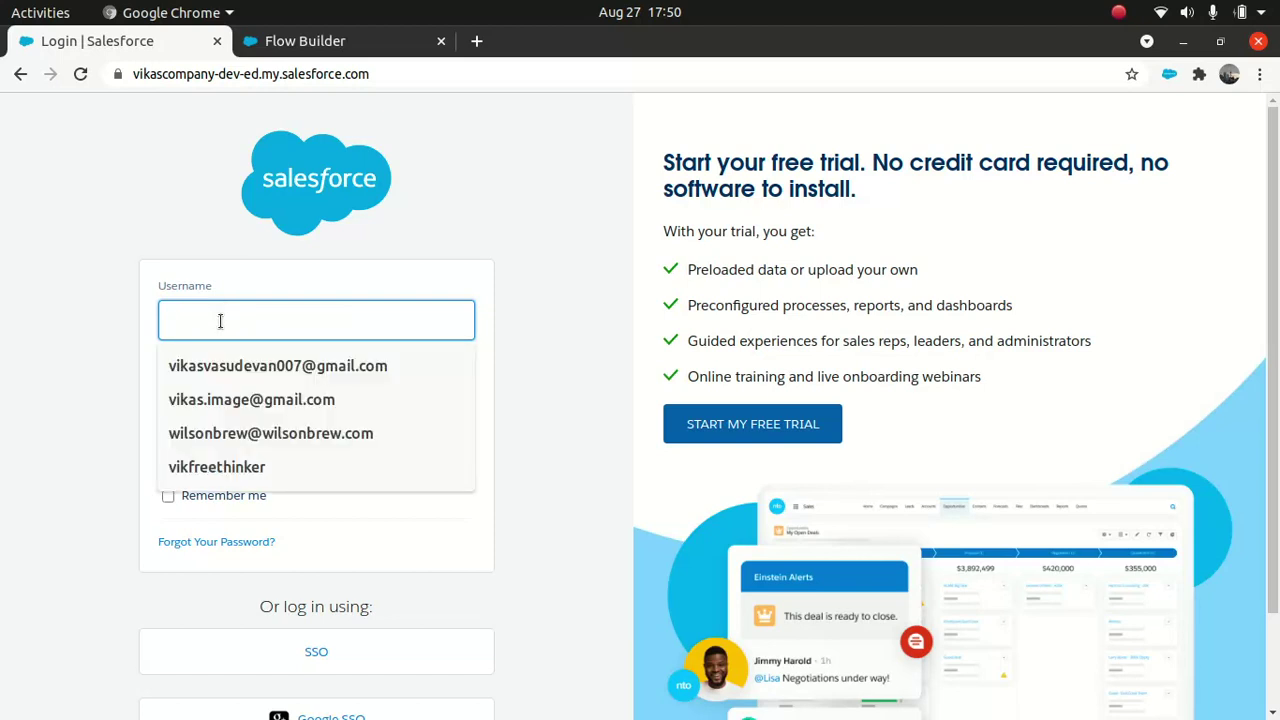
click(256, 365)
click(219, 388)
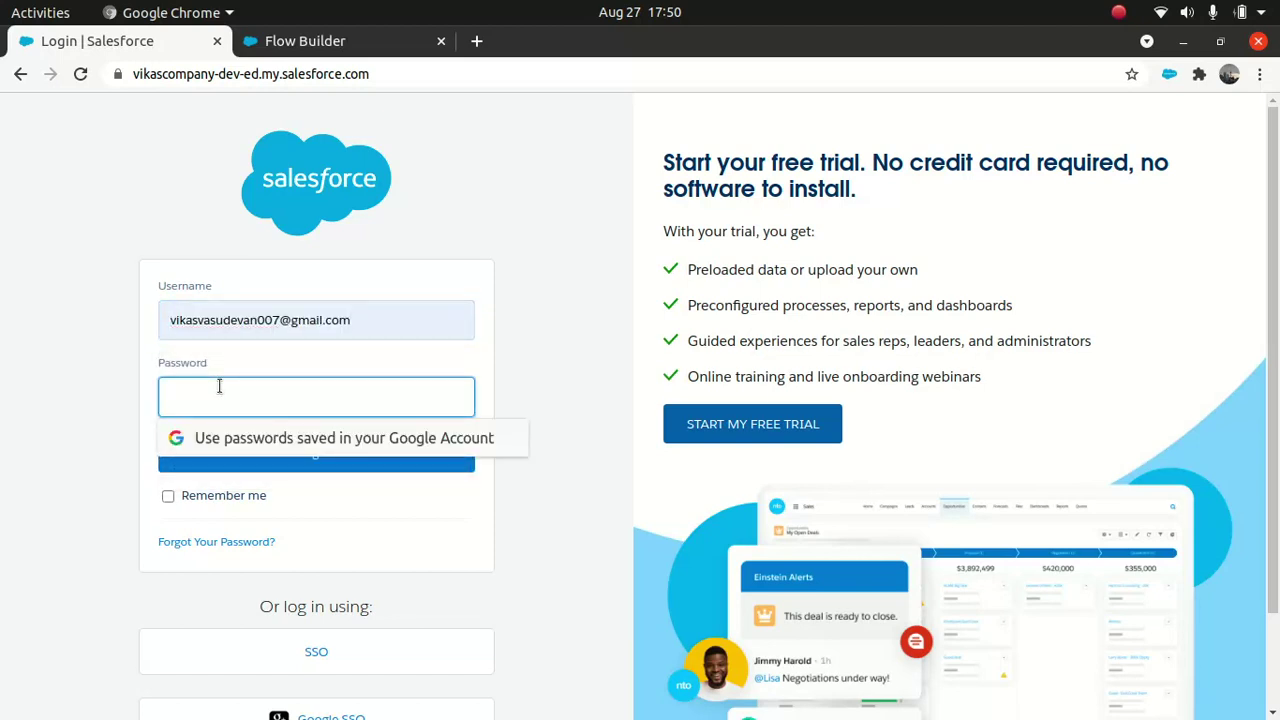
text(•••••••••)
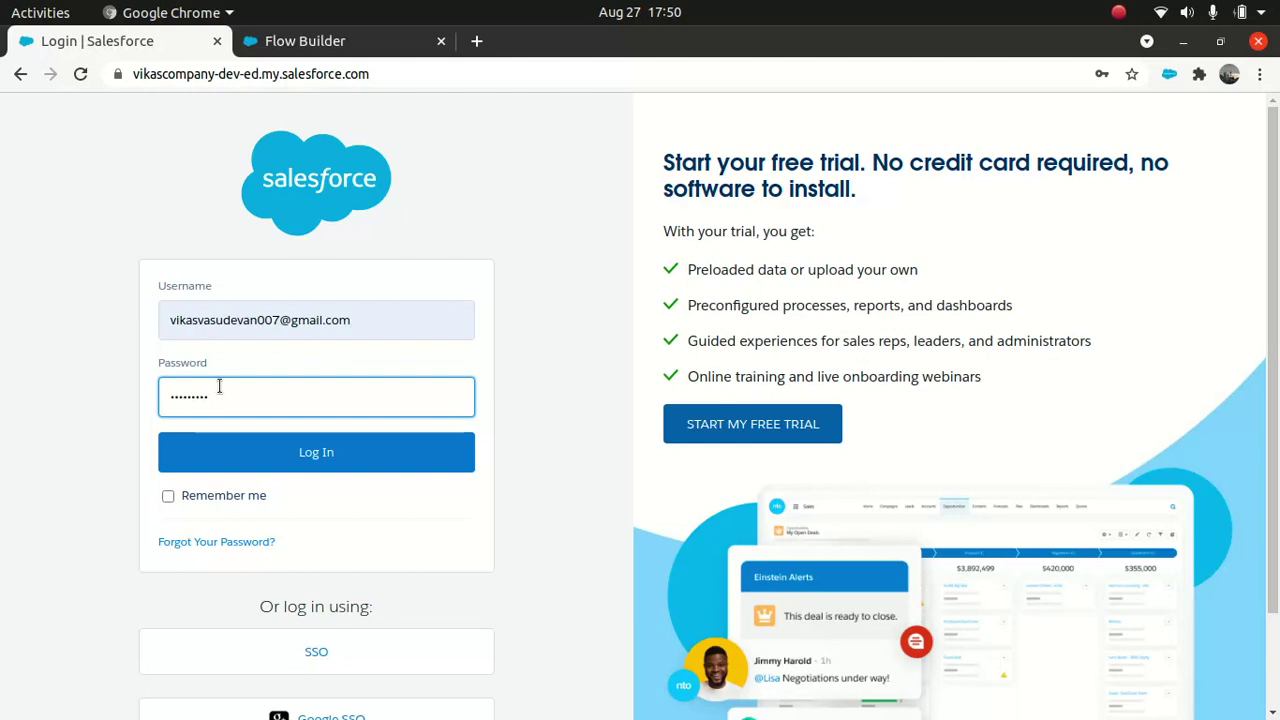
text(••)
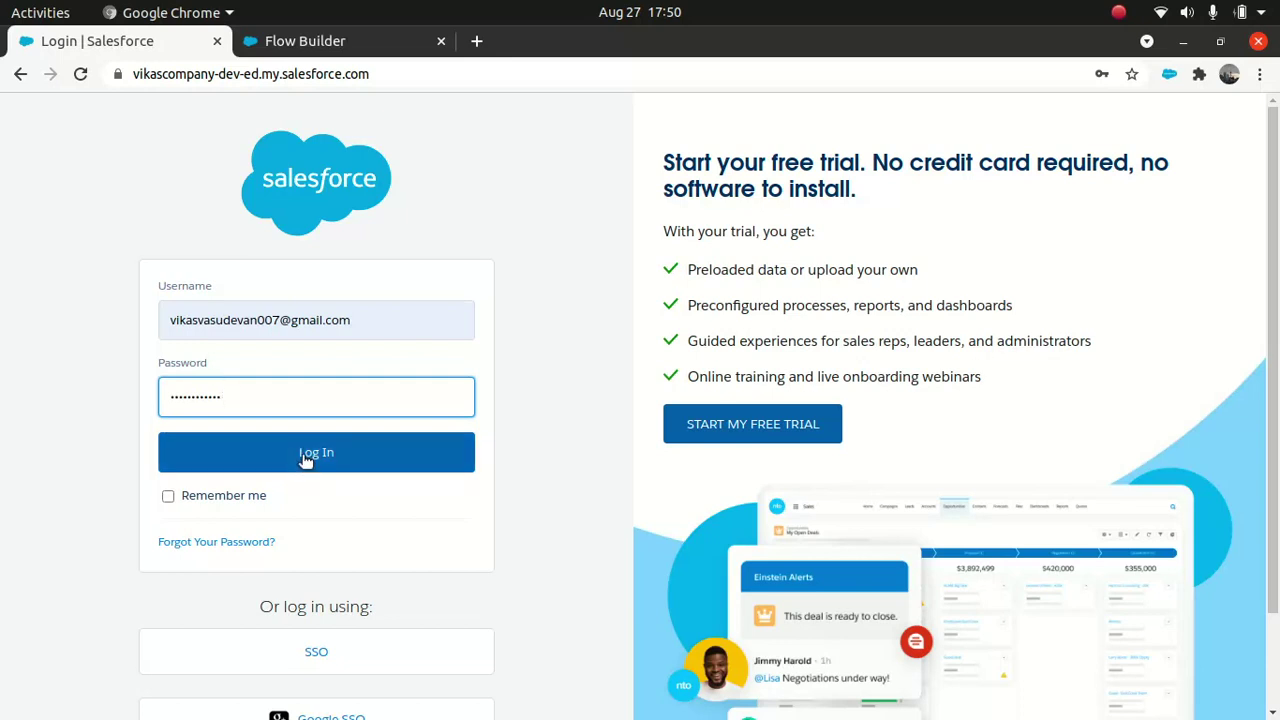
click(309, 456)
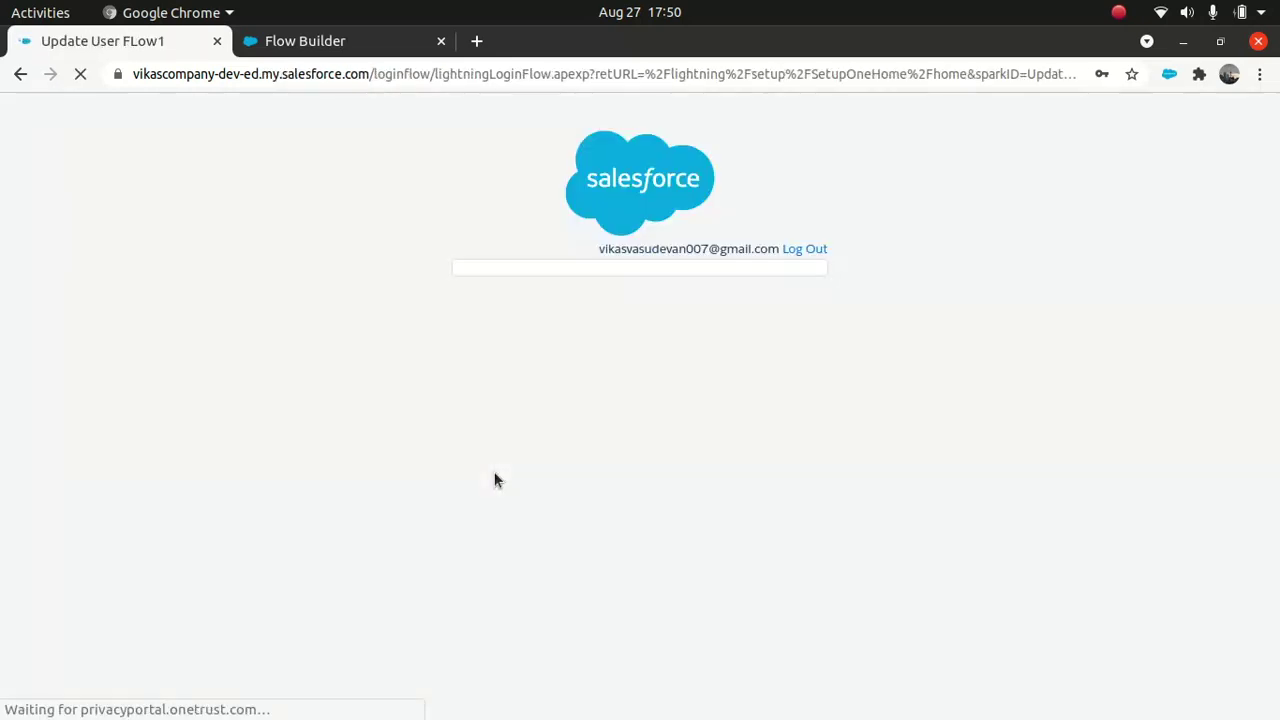